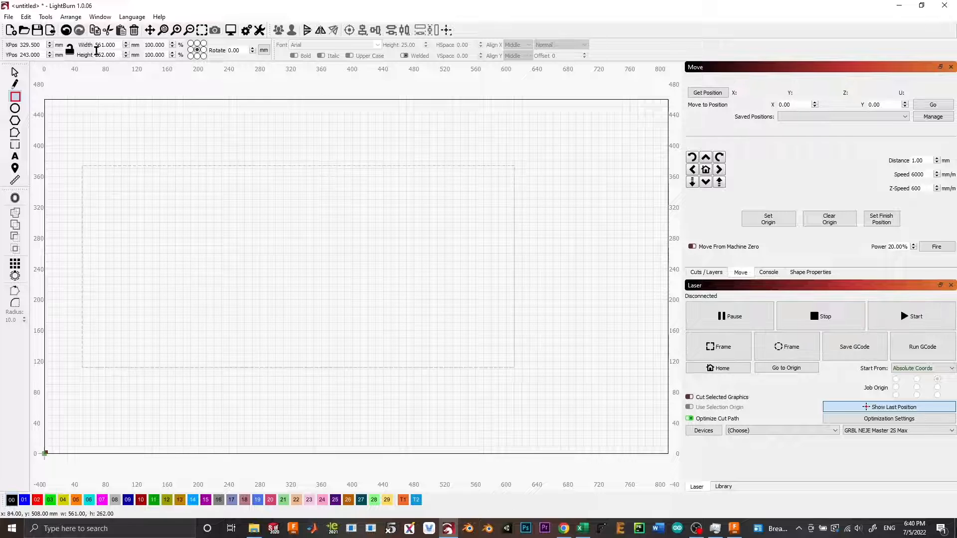
- Set the selected rectangle's width to 300 mm and its height to 200 mm
drag(96, 45, 156, 44)
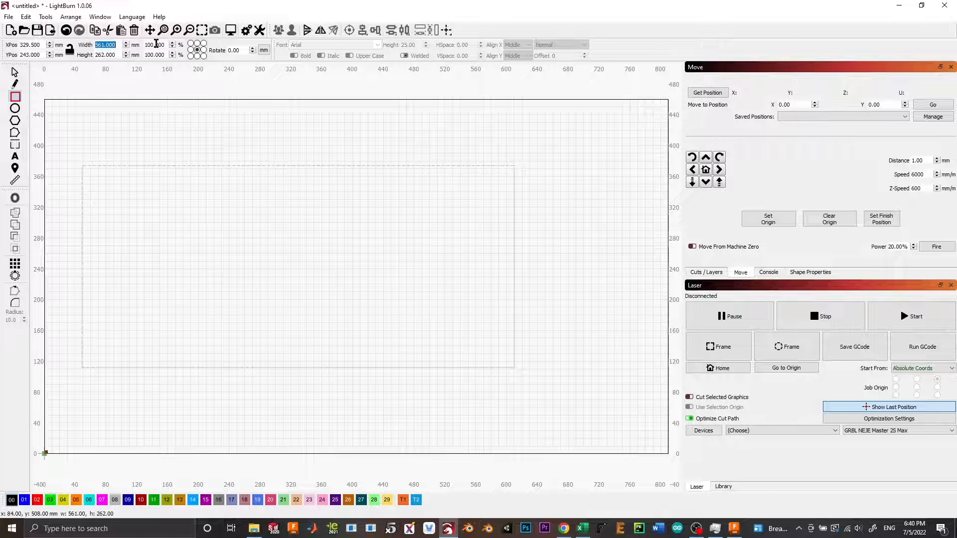
text(300)
key(Return)
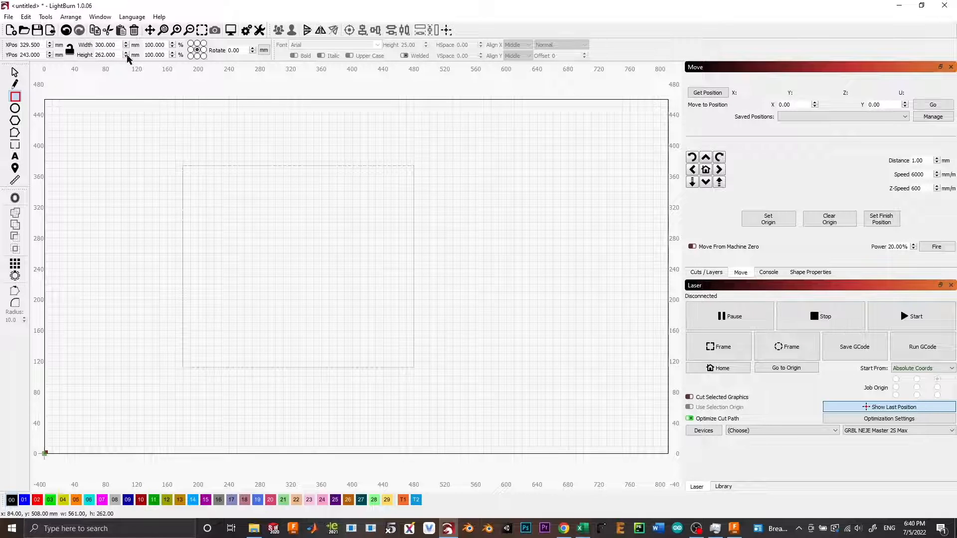
drag(116, 55, 82, 58)
text(200)
key(Return)
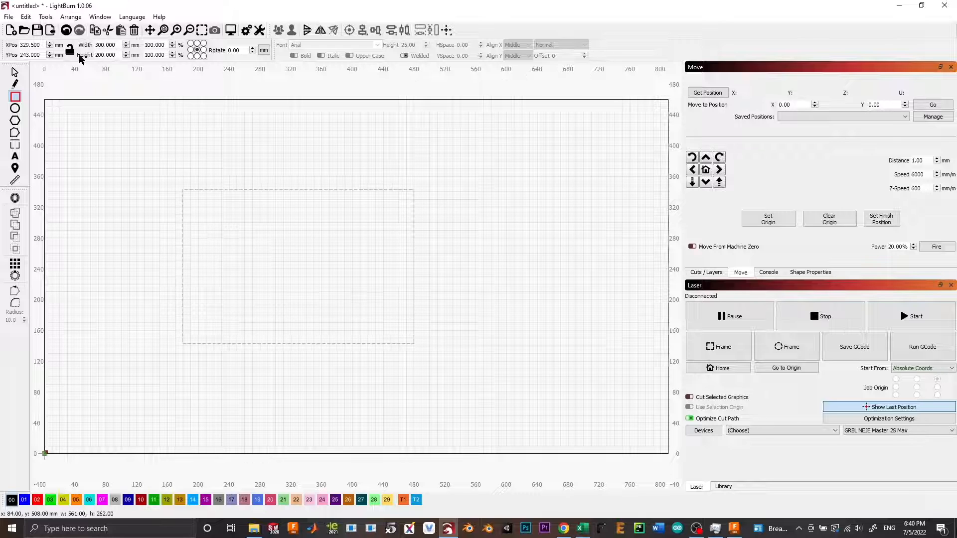
- Move the 300 × 200 mm rectangle close to the workspace origin, centred at about X 169, Y 119 mm, and deselect it
click(15, 73)
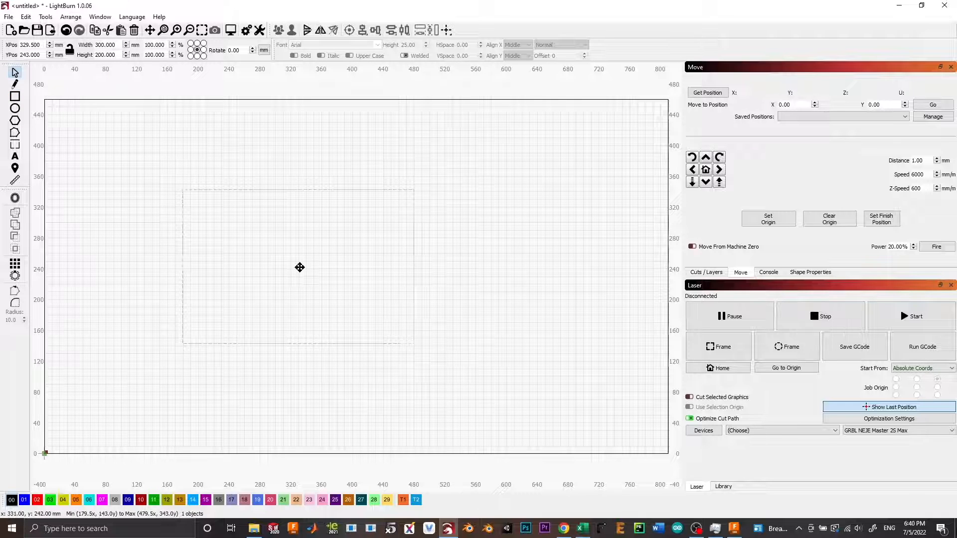
drag(300, 268, 174, 361)
drag(351, 355, 439, 281)
scroll(192, 318, up, 3)
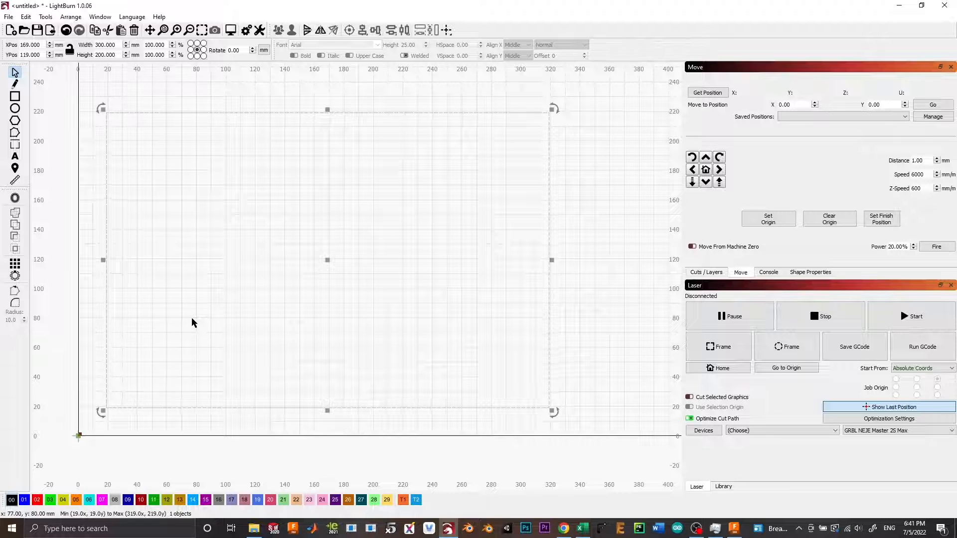
click(612, 166)
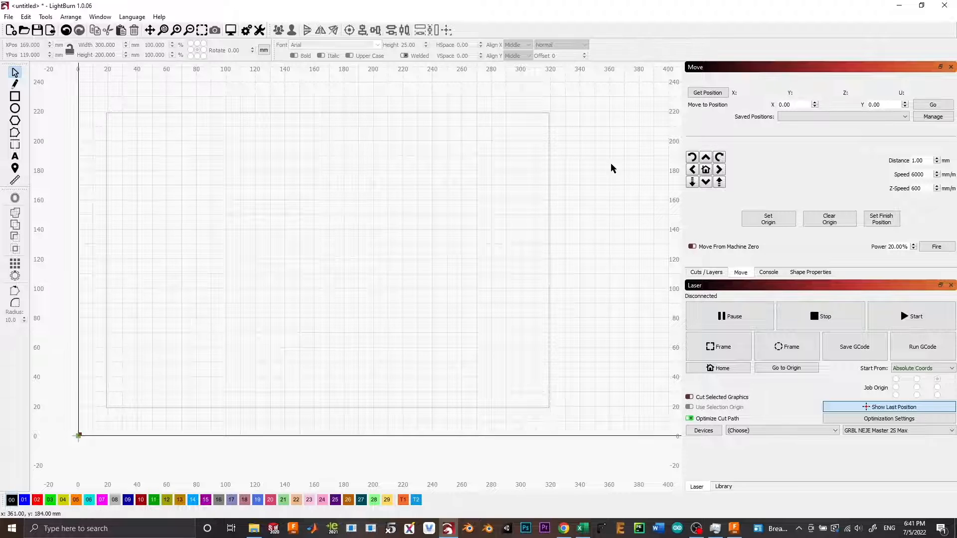
- Review the Outline layer's cut settings, including its name, maximum power and speed
click(706, 273)
double_click(703, 90)
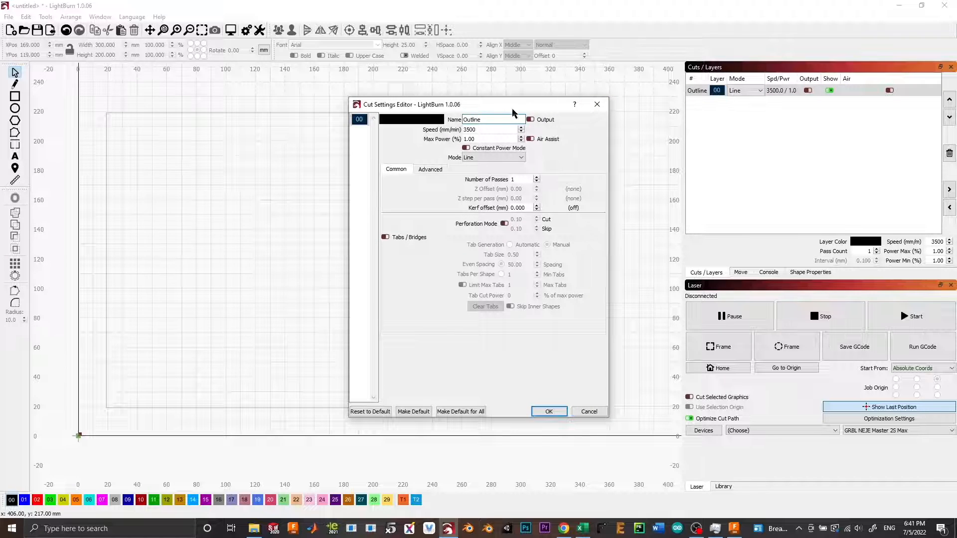
drag(504, 120, 444, 120)
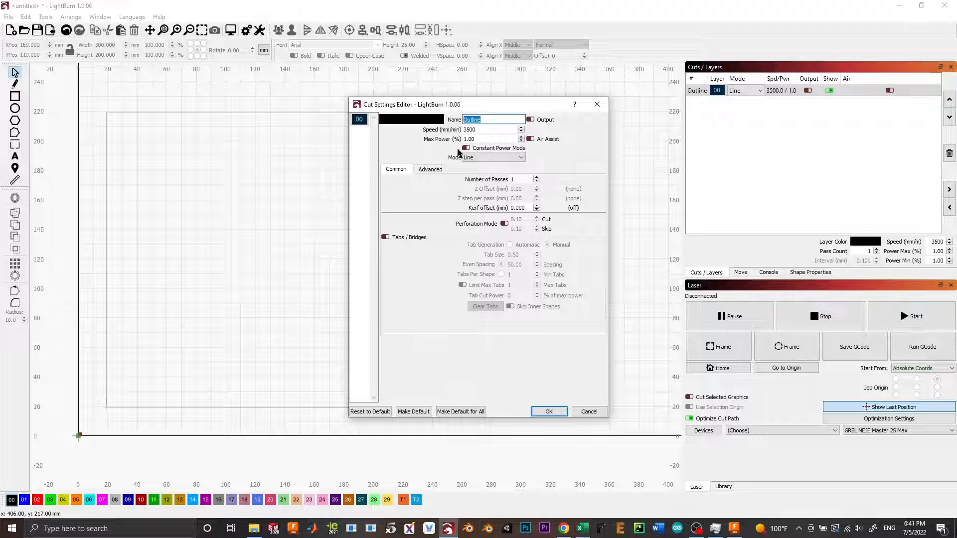
click(548, 412)
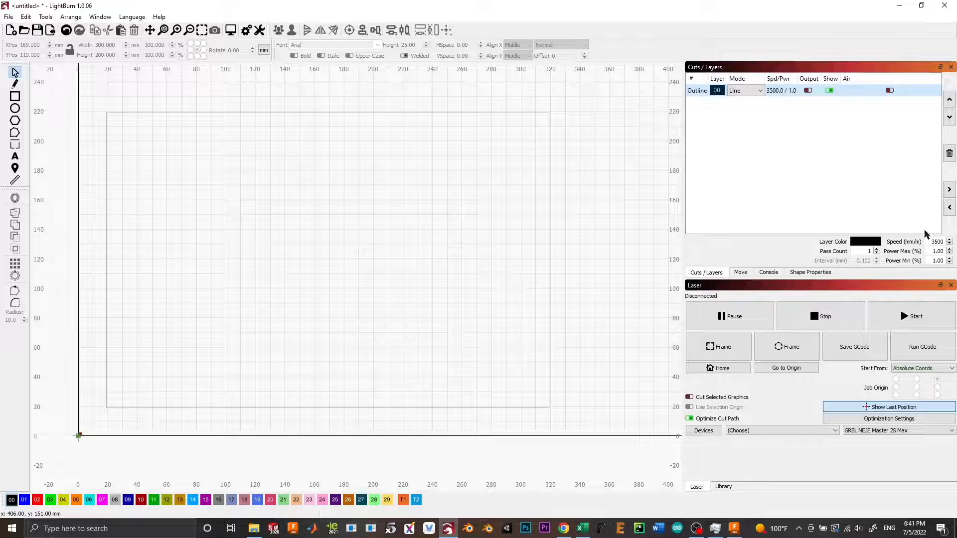
double_click(928, 250)
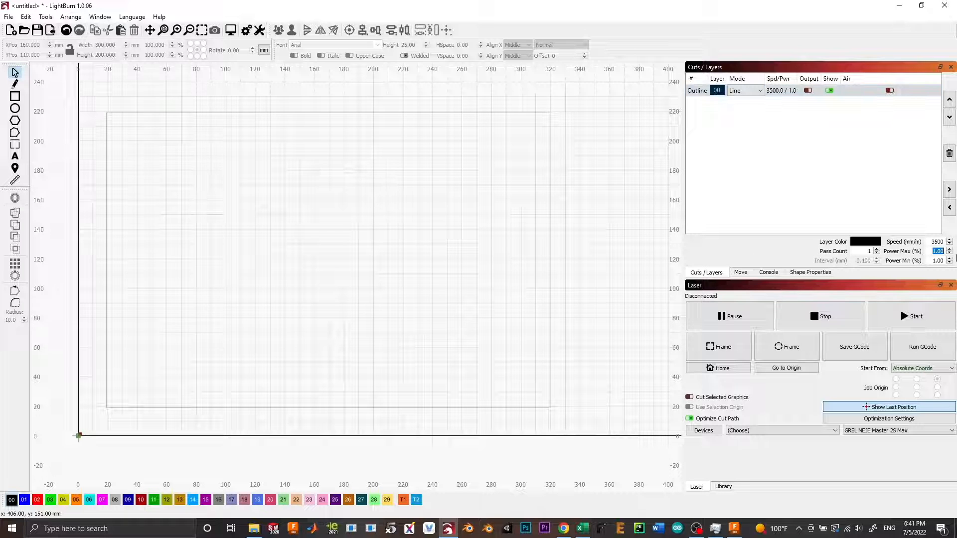
double_click(928, 242)
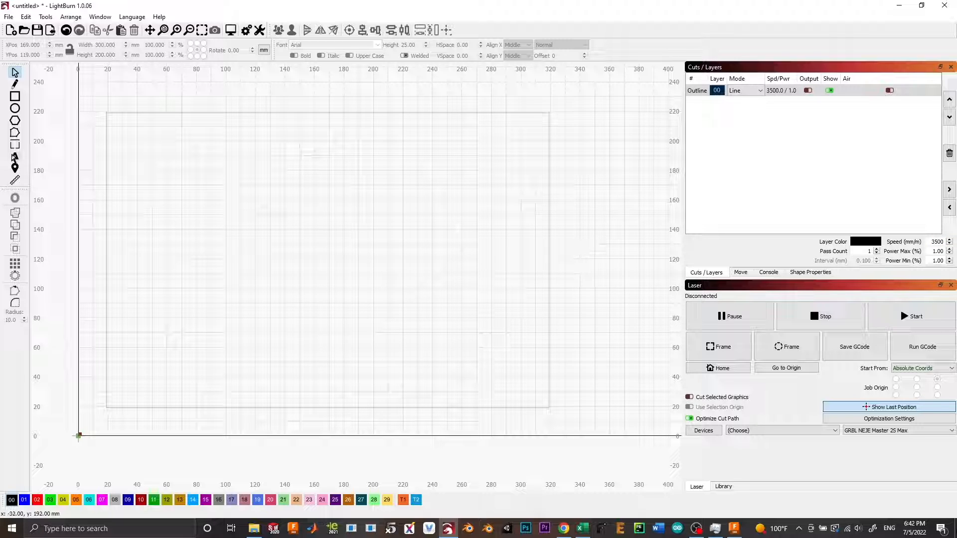
- Add the family surname as a text object and place it inside the lower-right part of the rectangle
click(15, 156)
click(208, 334)
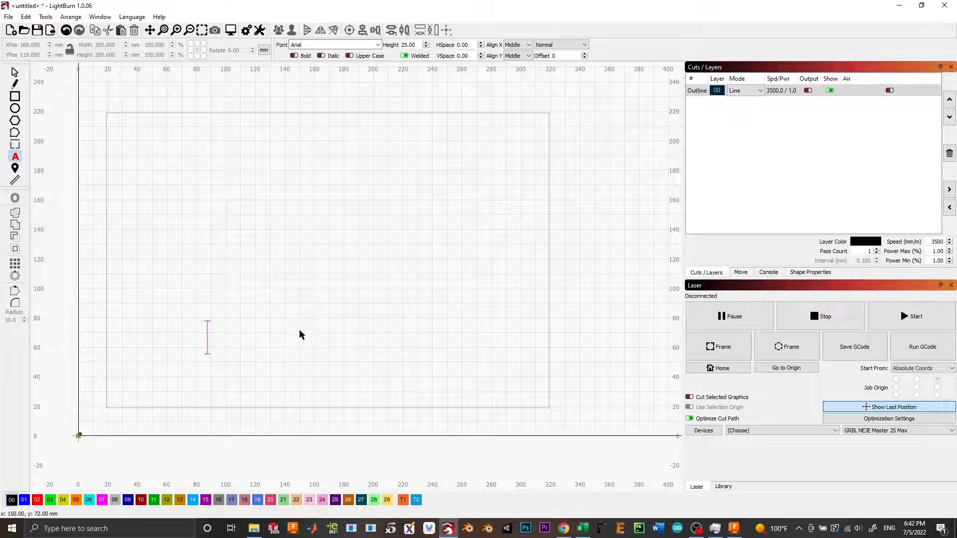
text(CU)
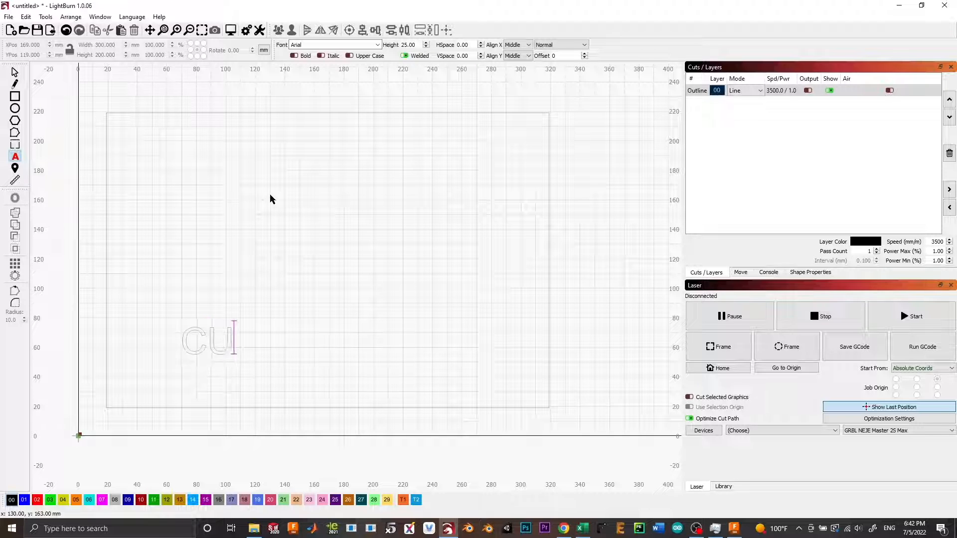
text(thbertson)
click(15, 73)
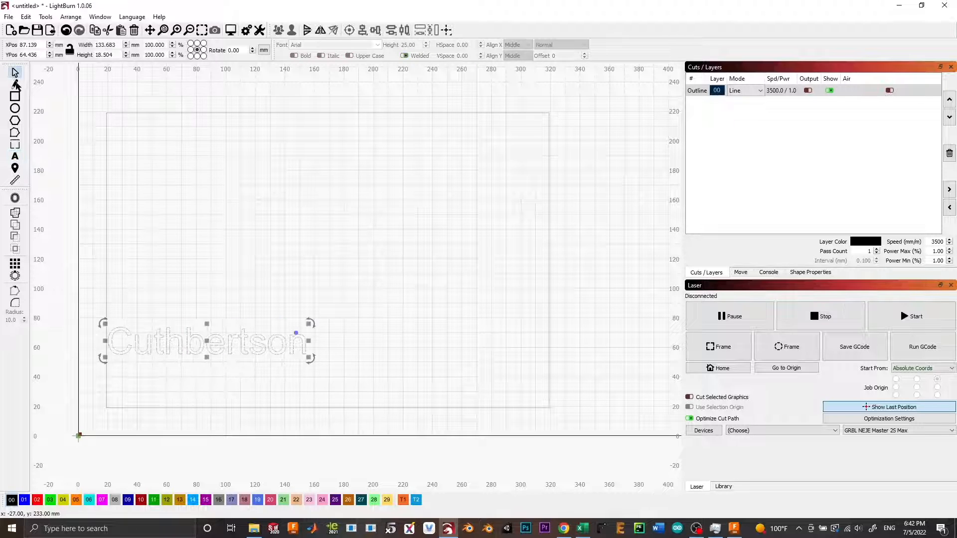
drag(209, 342, 420, 387)
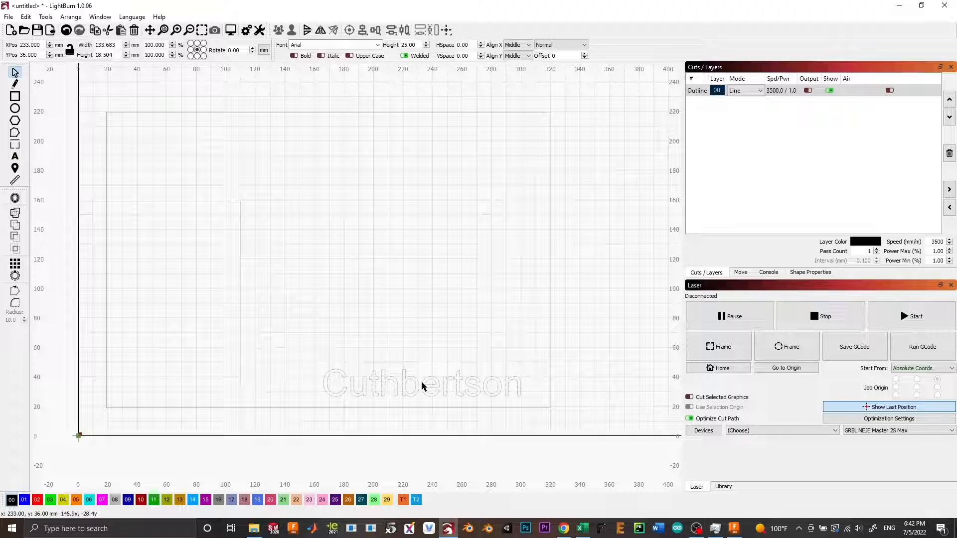
- Set the surname text in Lobster 1.4 and enlarge it to about 163 mm wide, fitted inside the rectangle's lower-right corner
click(378, 44)
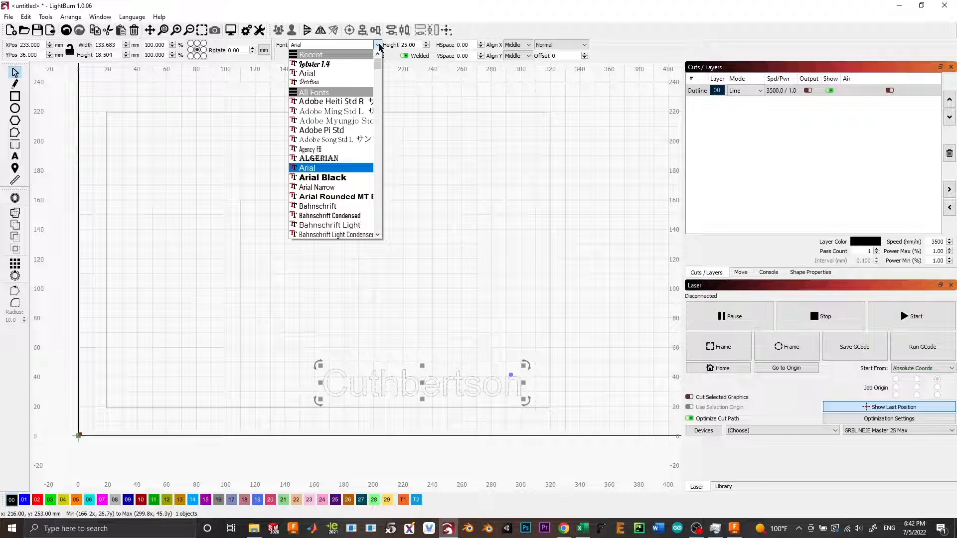
click(344, 64)
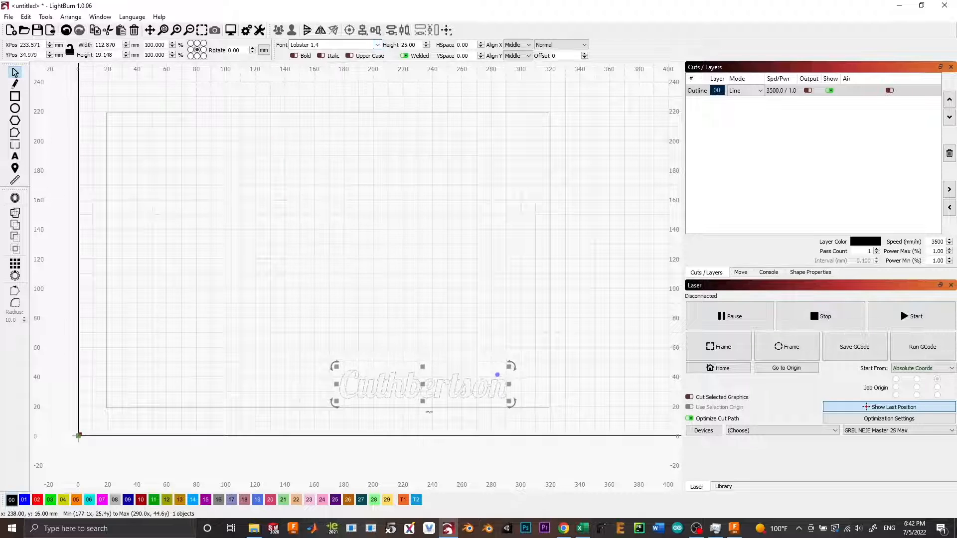
drag(510, 367, 583, 354)
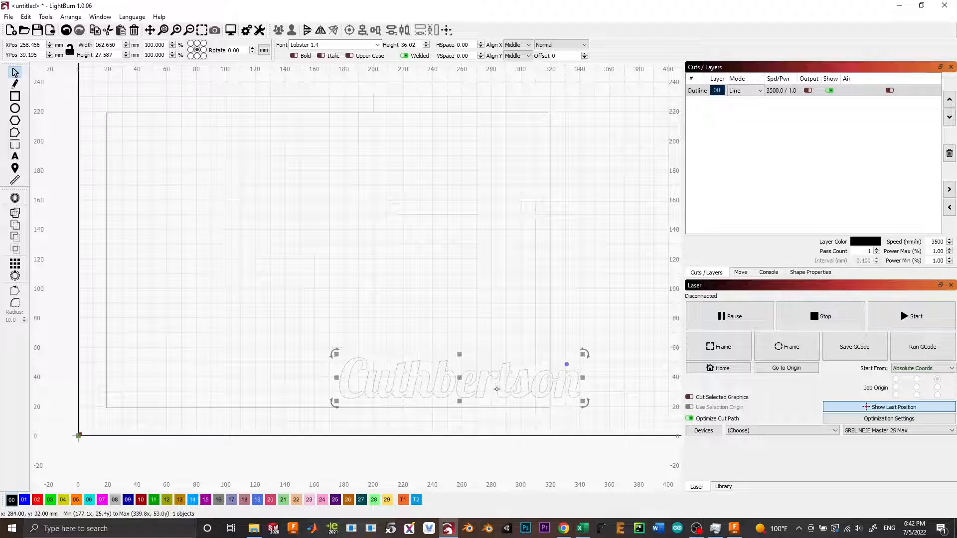
drag(460, 378, 419, 380)
click(575, 314)
- Import the second 0319_lobster image, the one with the transparent background, from the Packs folder into the LightBurn workspace
click(254, 528)
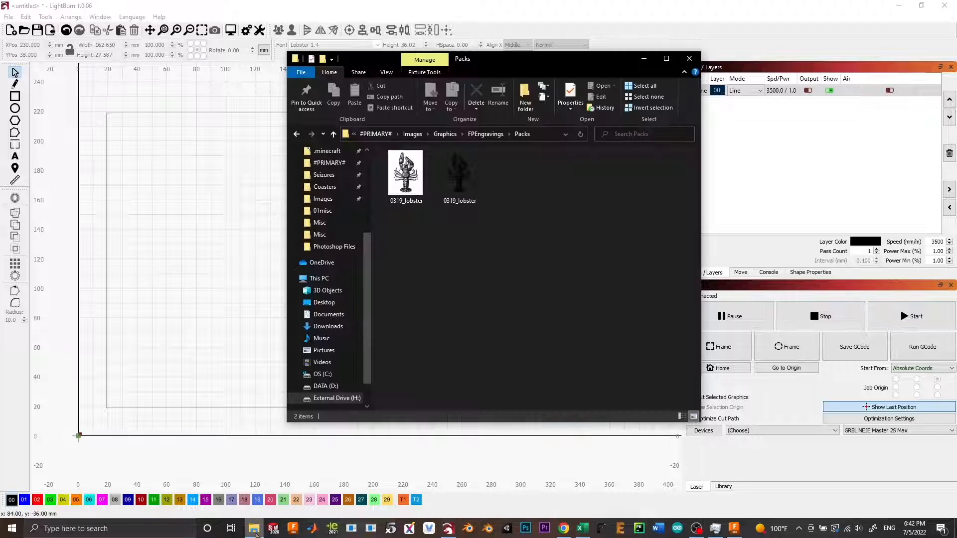
drag(460, 172, 171, 246)
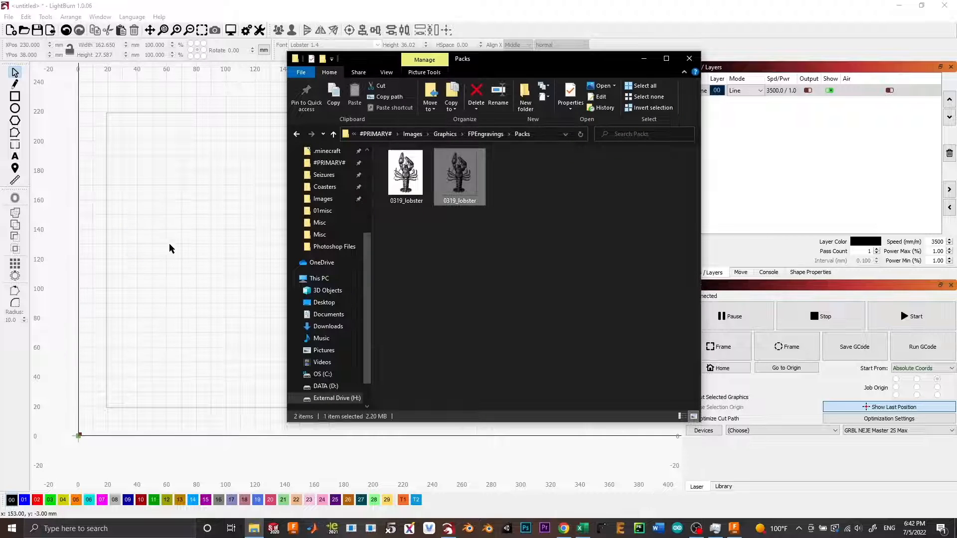
click(264, 172)
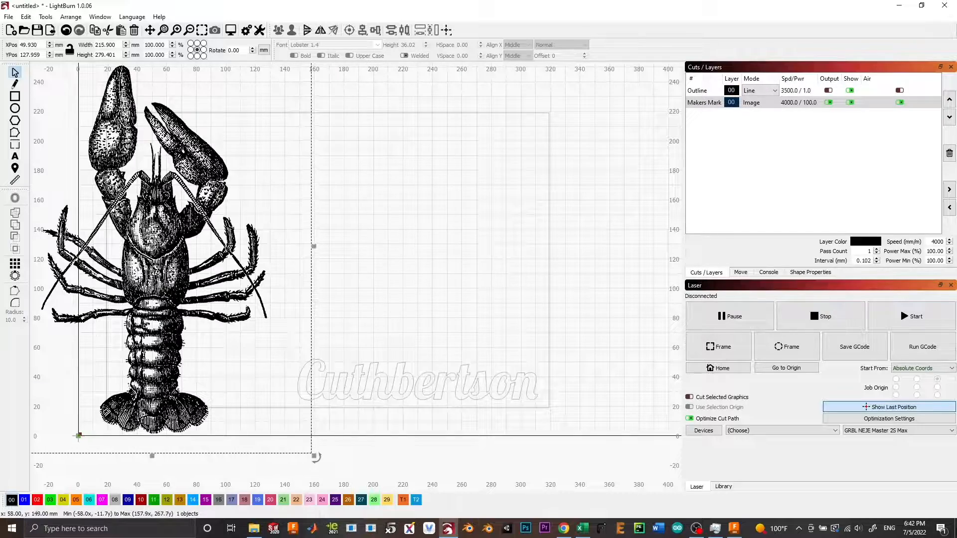
- Rotate the lobster image diagonally and scale it to fit the rectangle's left half, centred at about X 112, Y 123 mm
drag(315, 457, 153, 450)
drag(226, 302, 316, 319)
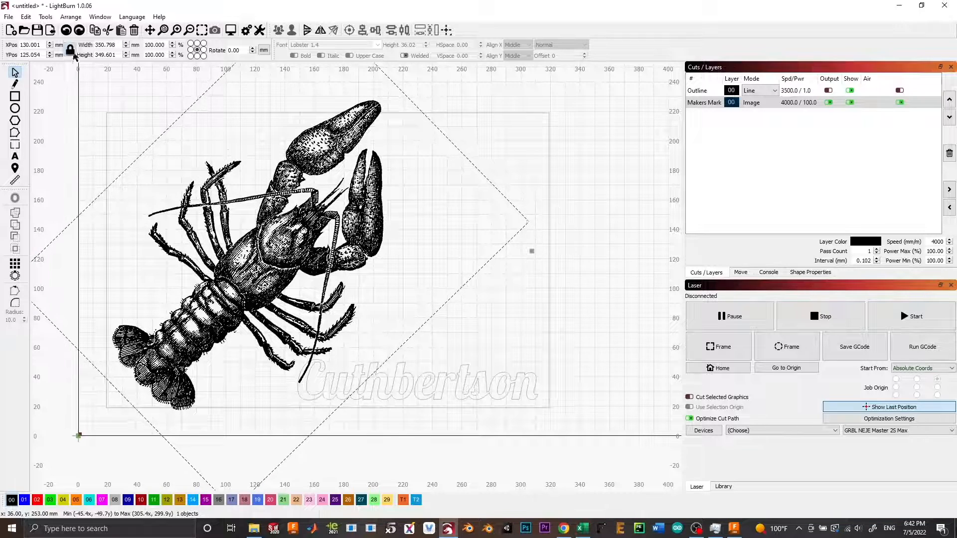
drag(493, 117, 442, 111)
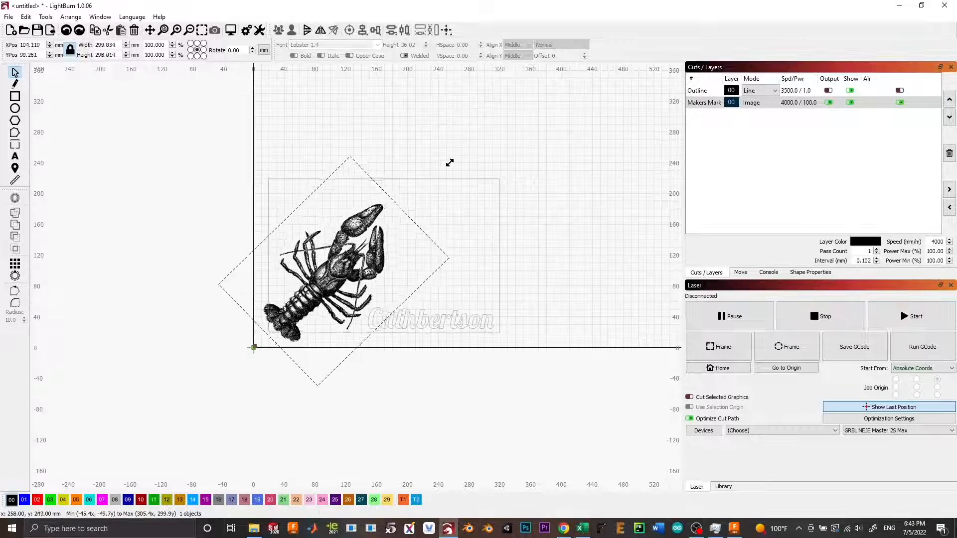
scroll(440, 256, up, 3)
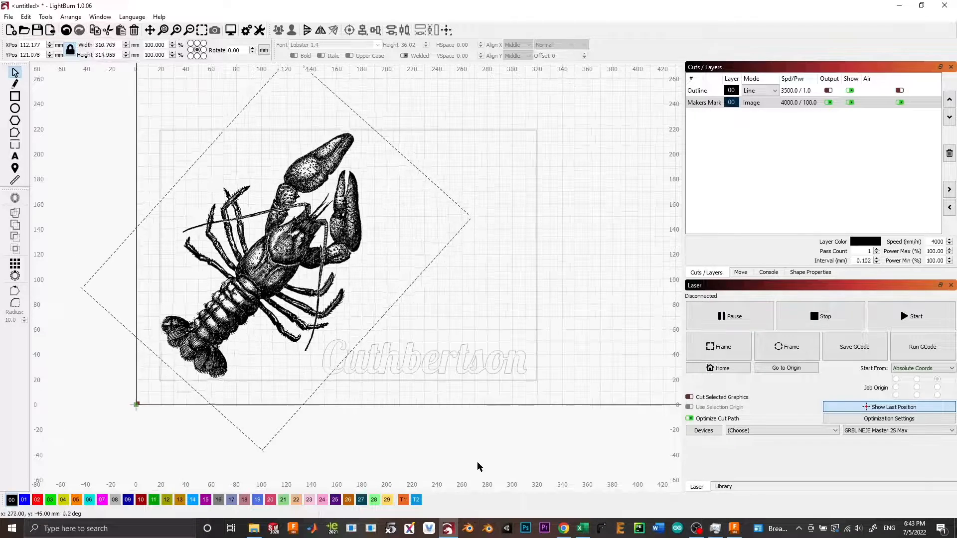
drag(474, 453, 462, 440)
drag(271, 247, 277, 250)
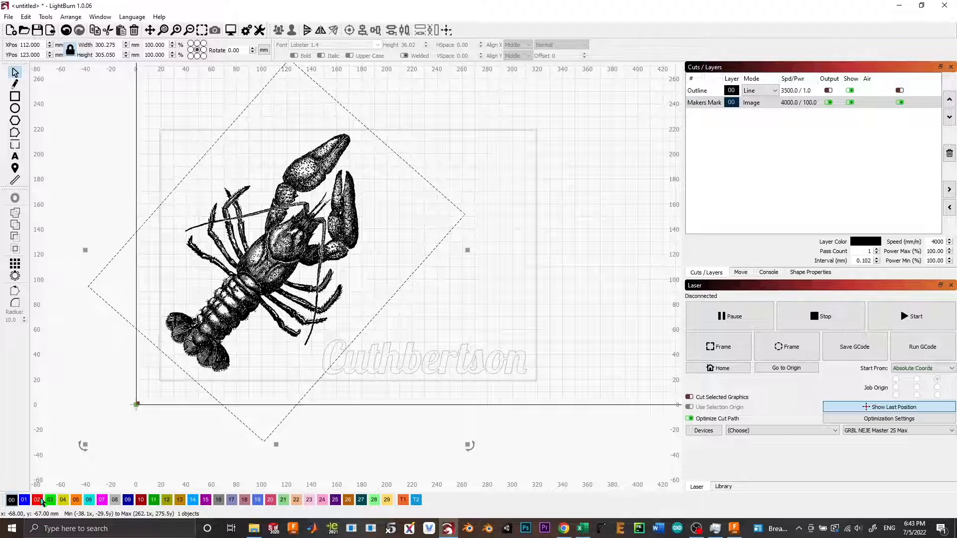
- Assign the lobster image to layer 01 and inspect that layer's cut settings without changing them
click(25, 500)
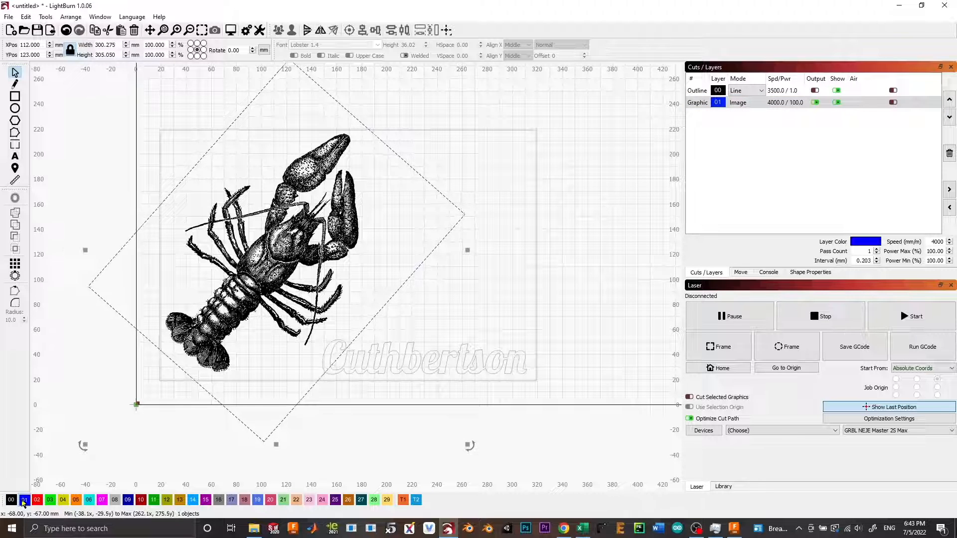
double_click(698, 103)
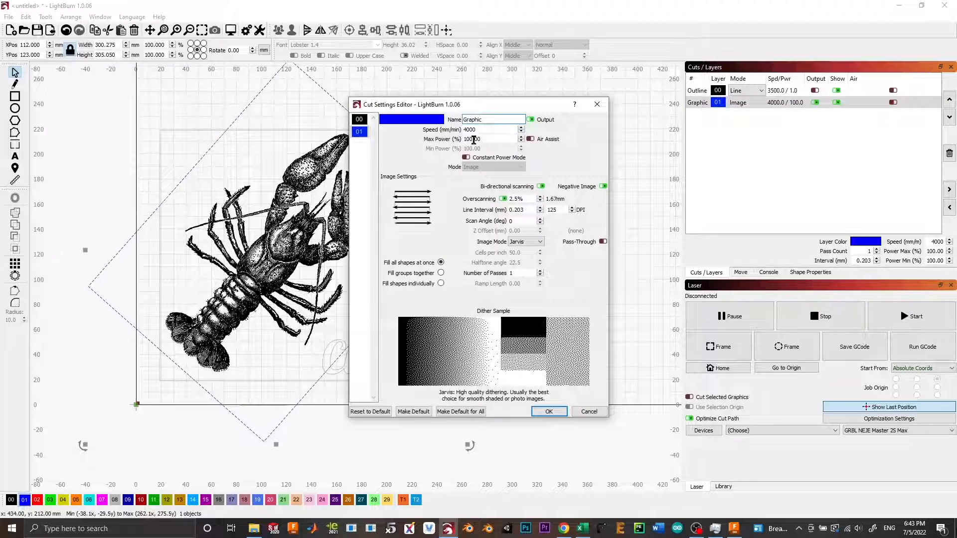
double_click(492, 120)
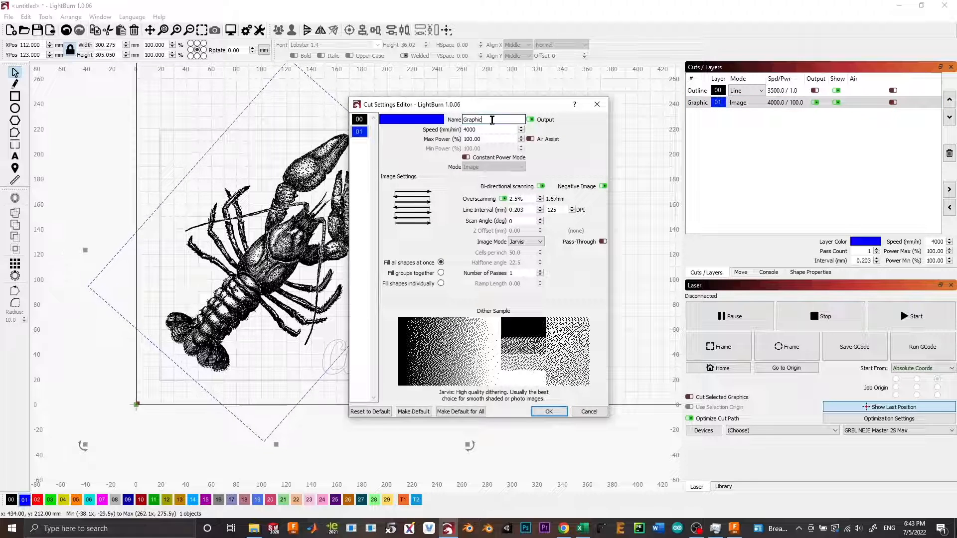
click(599, 105)
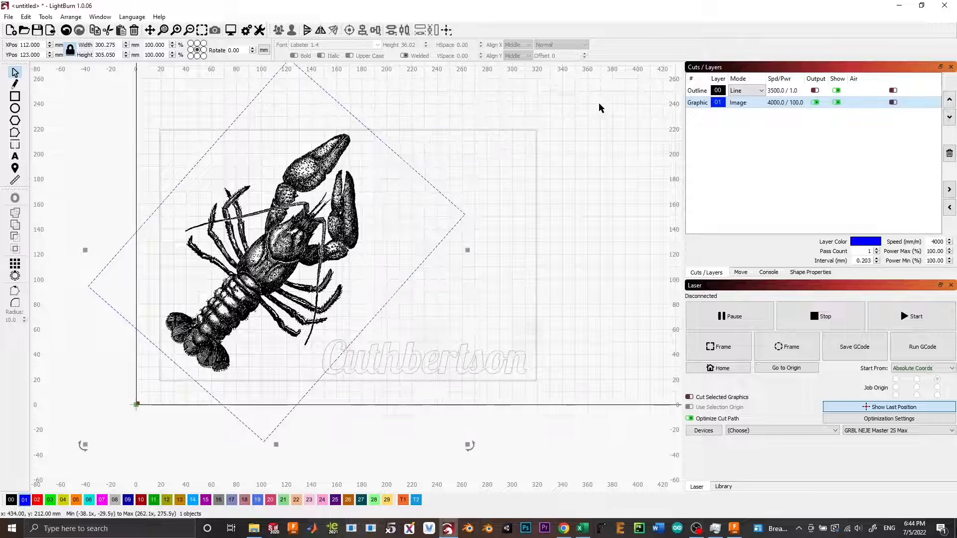
- Check the Graphic layer's maximum power, minimum power and speed, and deselect the lobster image
click(929, 251)
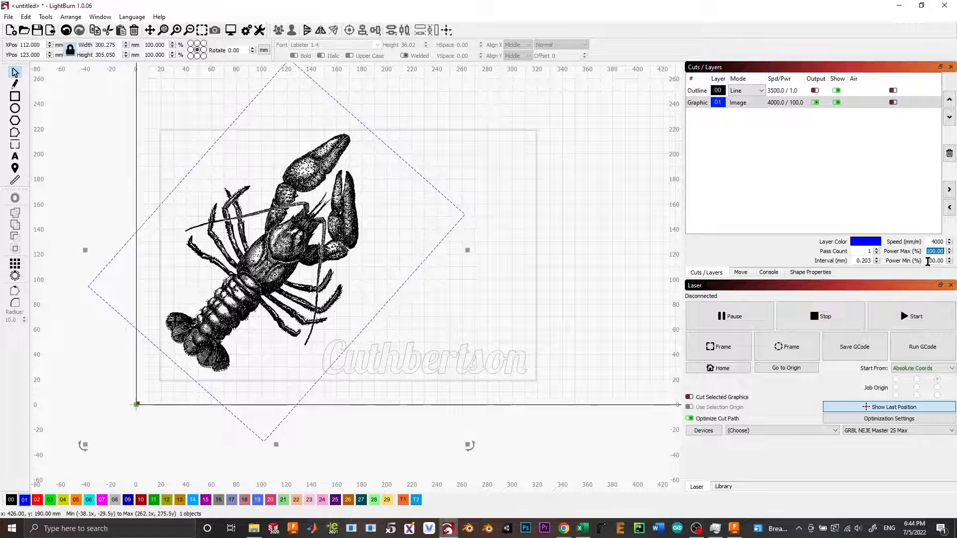
click(928, 262)
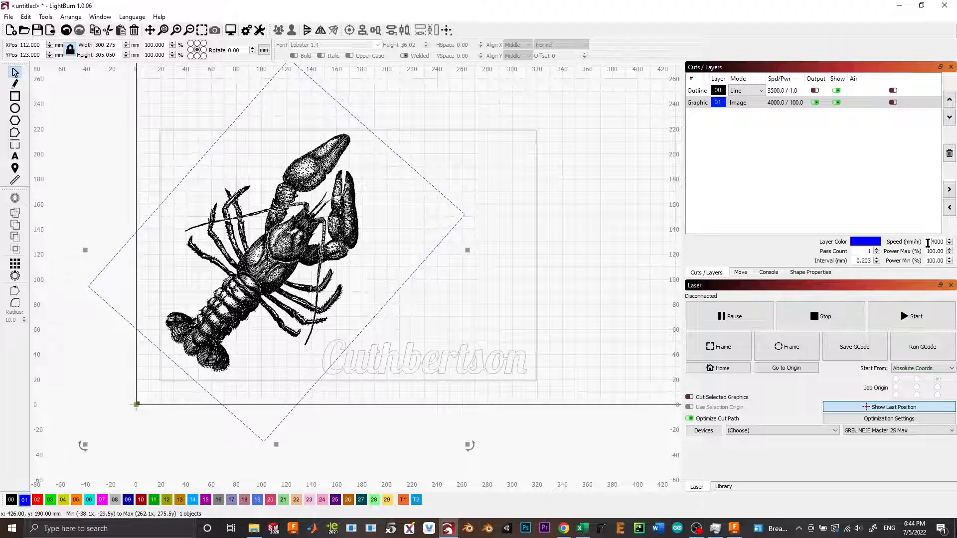
double_click(937, 241)
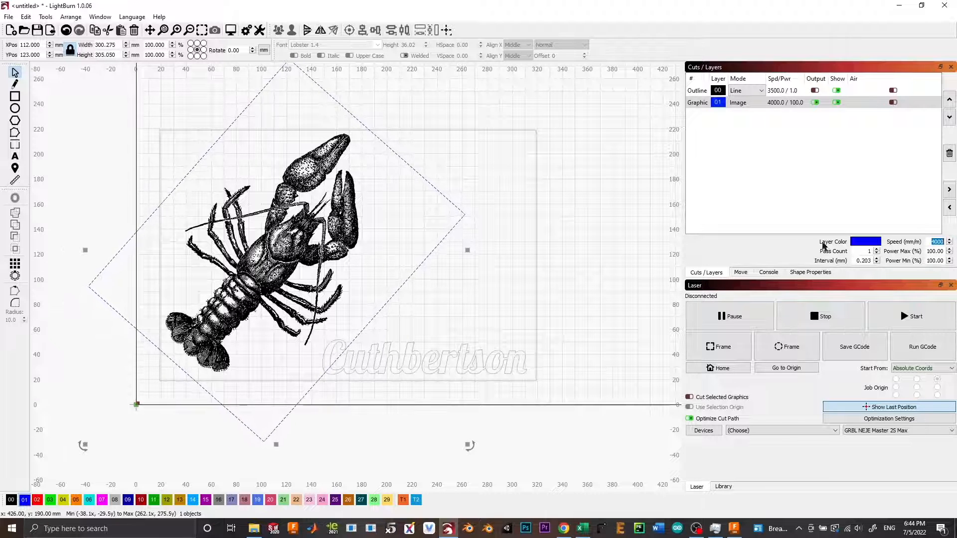
click(621, 241)
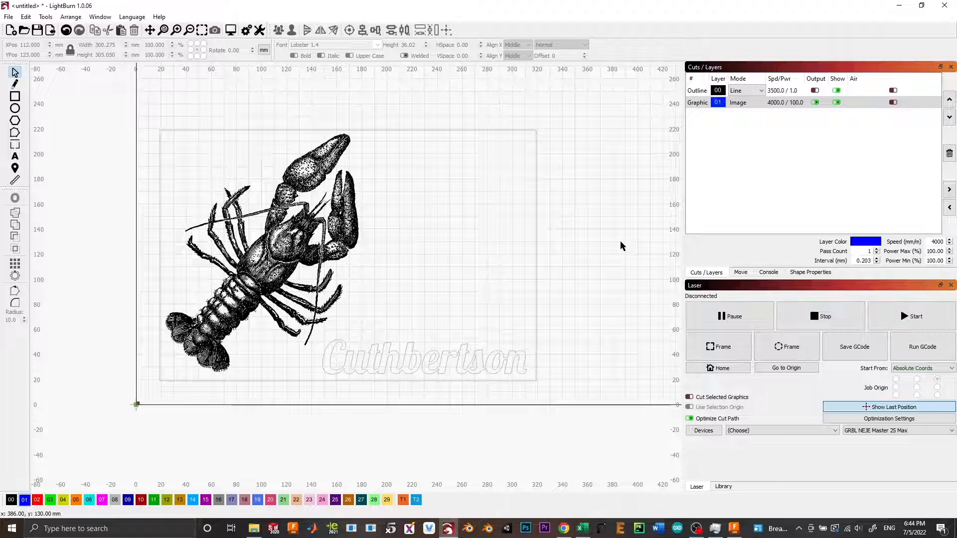
- Switch off the Graphic layer's output and assign the surname text to layer 02
click(815, 103)
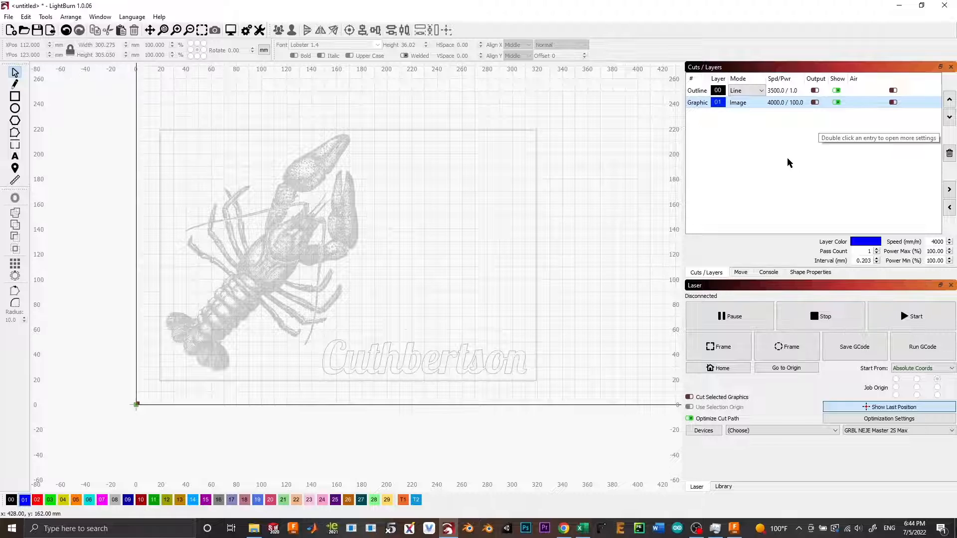
click(423, 358)
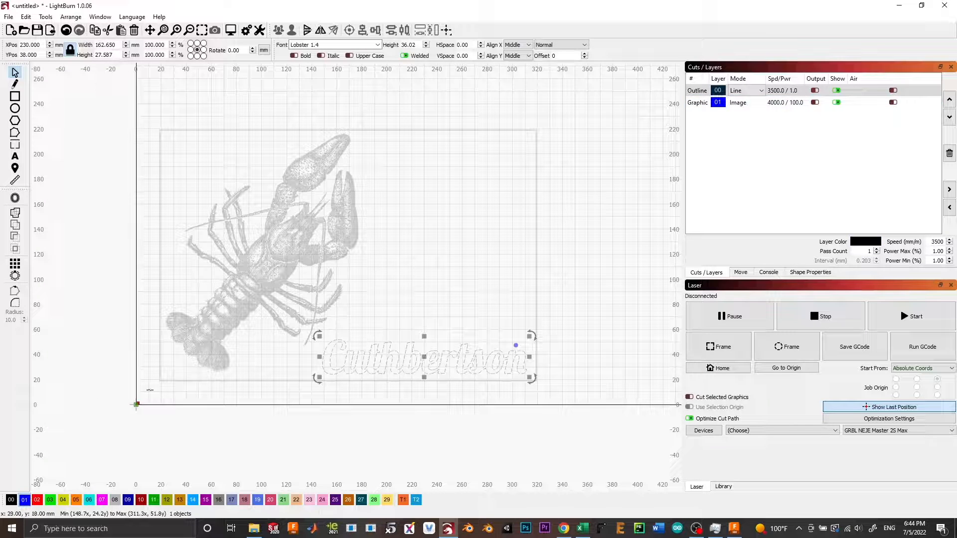
click(37, 501)
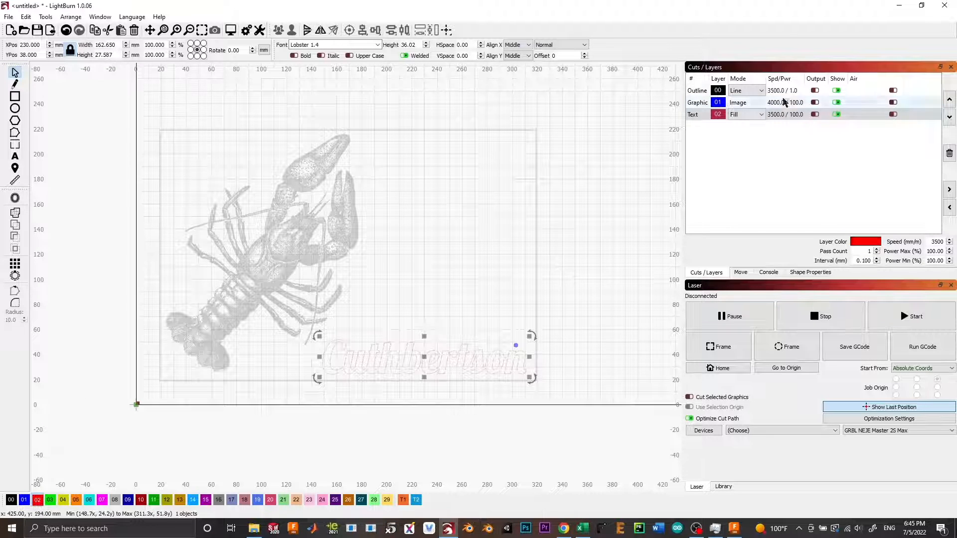
- Check the Text layer's cut settings and set its speed to 4000 mm/min
double_click(700, 116)
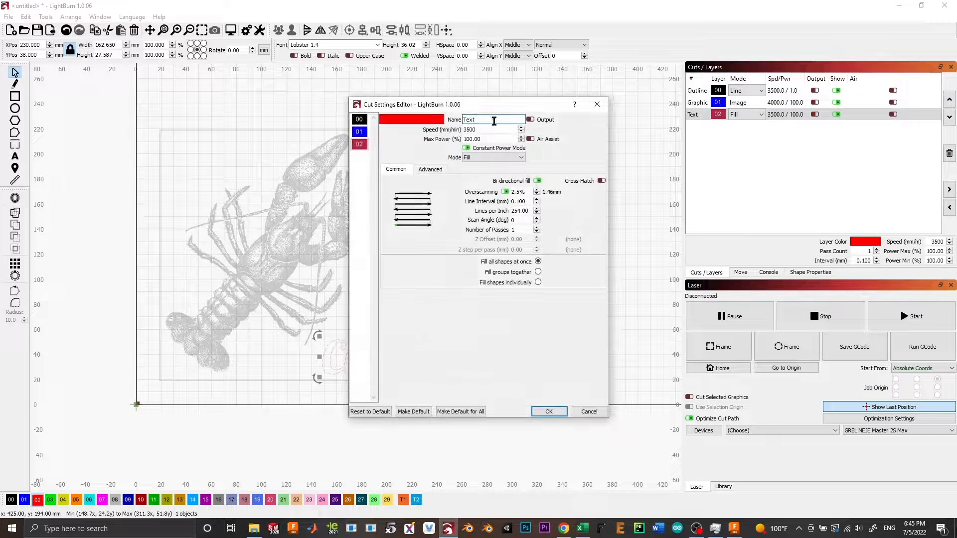
drag(494, 121, 439, 124)
click(601, 104)
drag(931, 241, 943, 241)
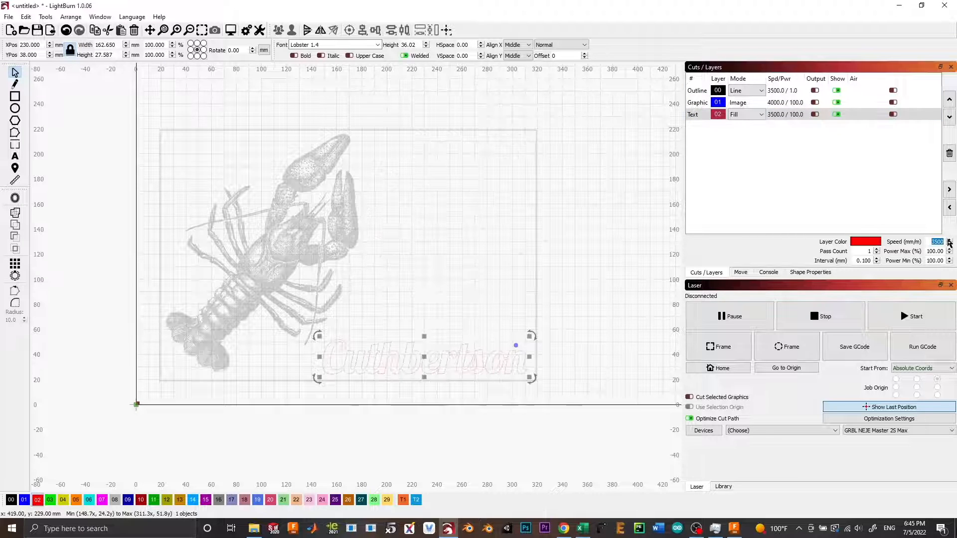
text(4000)
key(Return)
- Try Line mode in the Text layer's cut settings and set the mode back to Fill
click(774, 116)
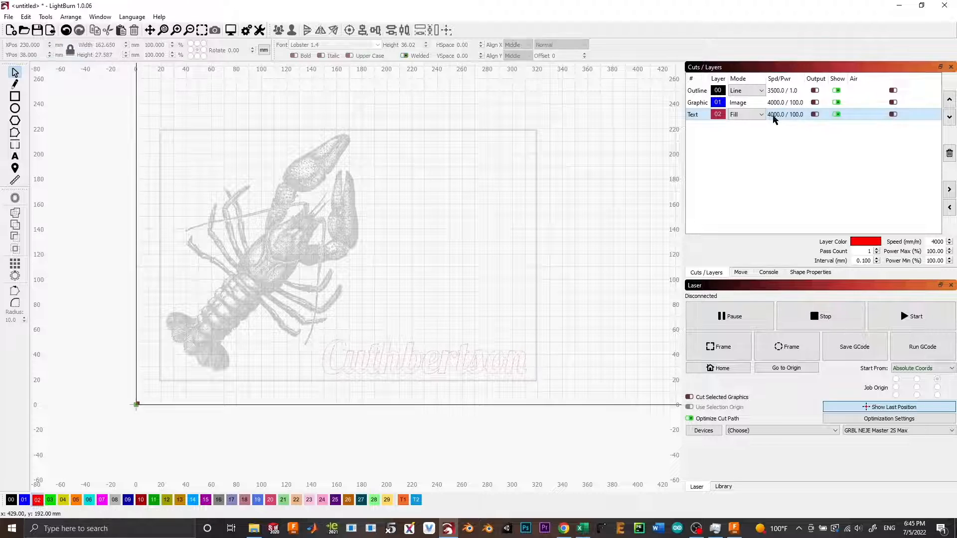
double_click(774, 116)
drag(459, 107, 395, 77)
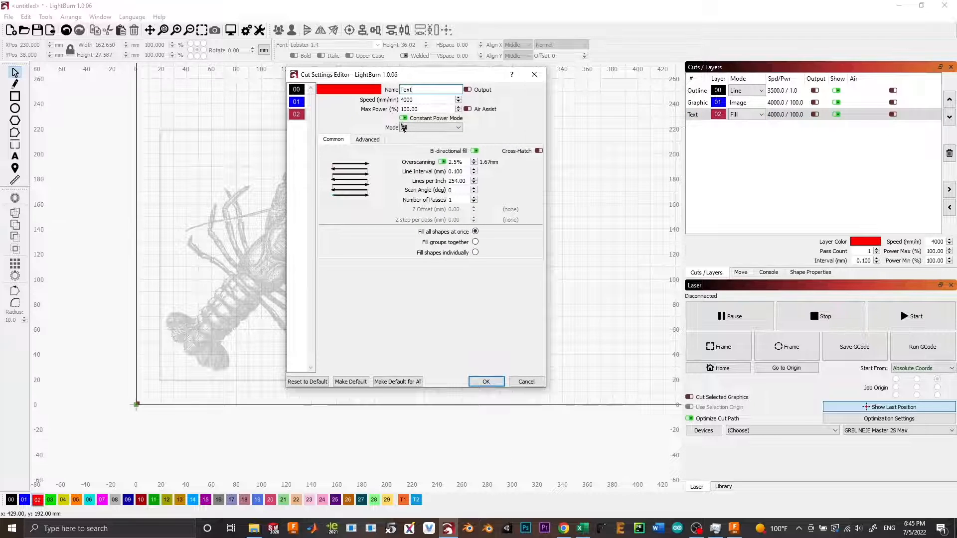
click(438, 129)
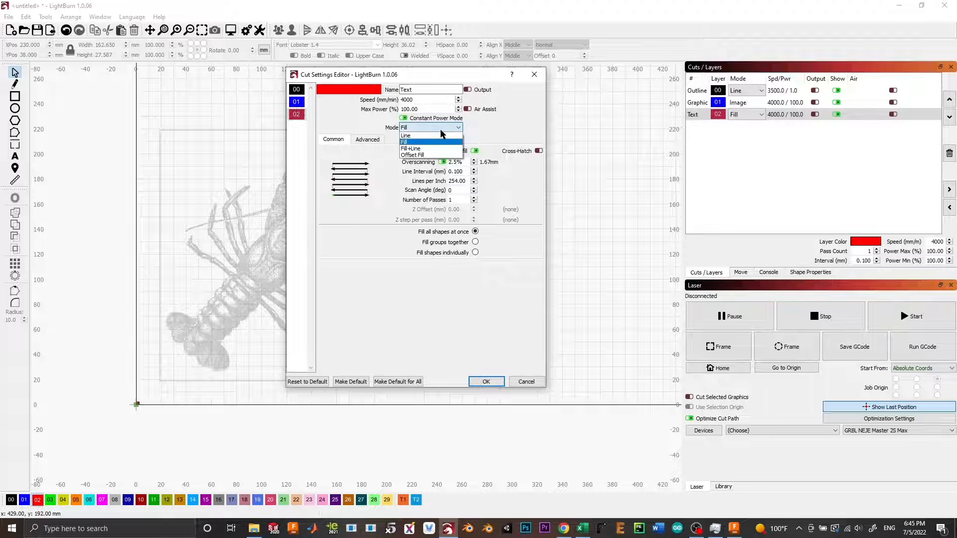
click(417, 136)
click(421, 129)
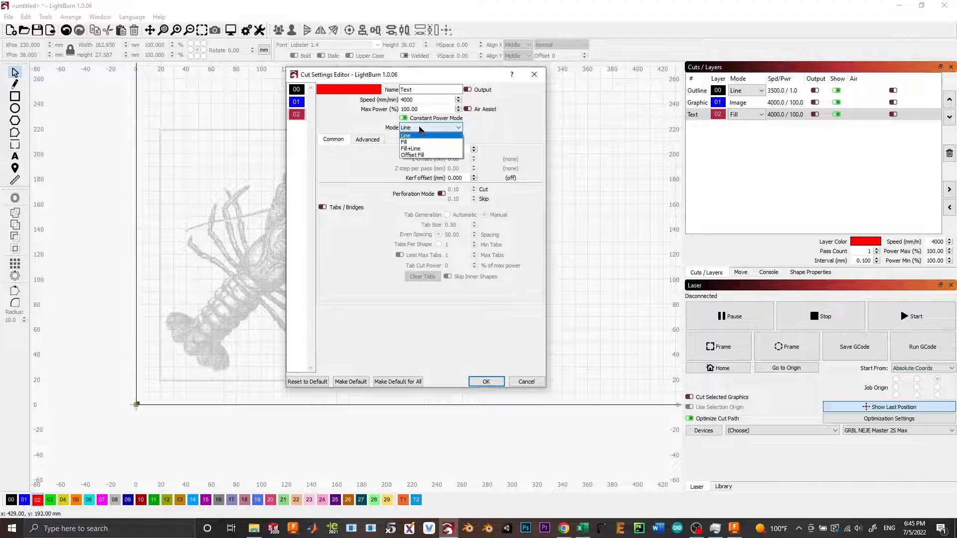
click(421, 142)
click(486, 382)
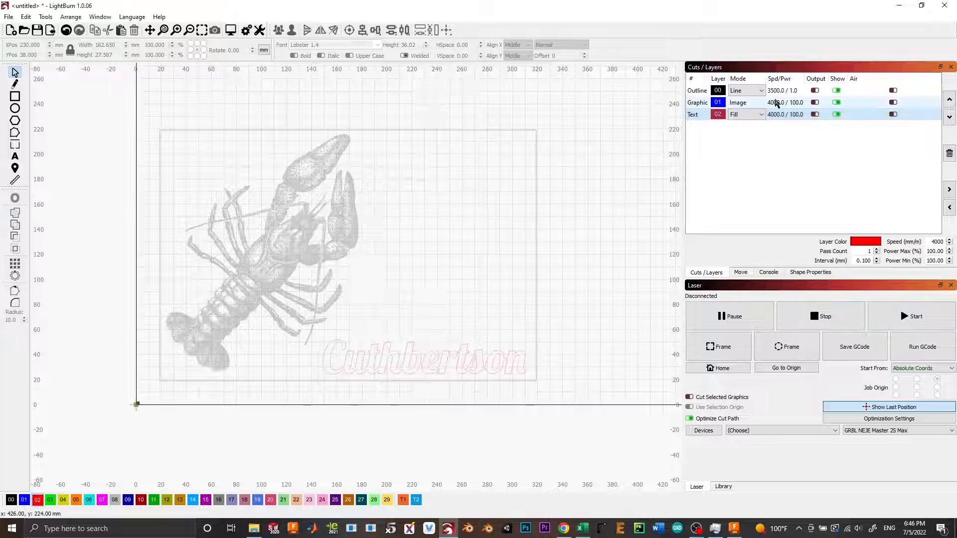
- Set the Graphic layer's image resolution to 325 DPI and recheck it in the layer's cut settings
double_click(771, 103)
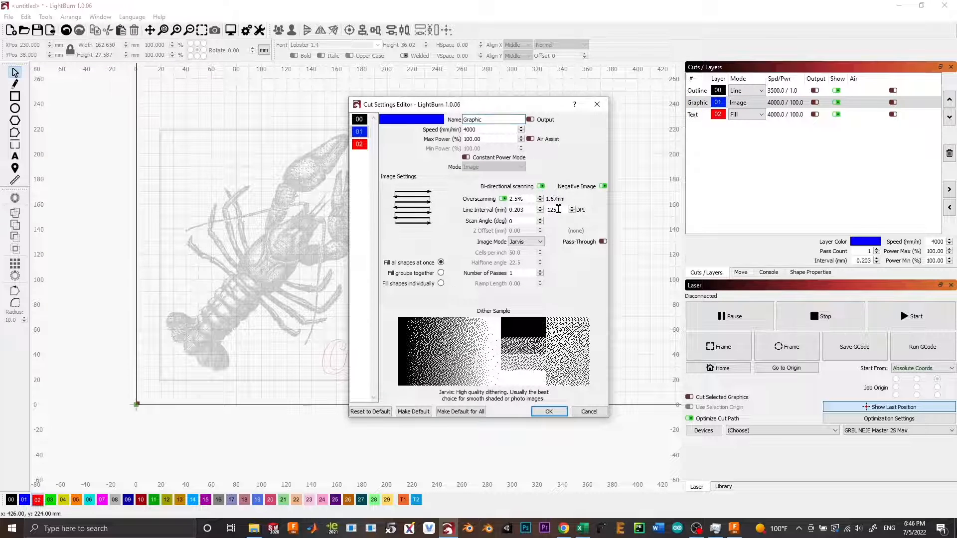
drag(558, 210, 519, 212)
text(325)
key(Return)
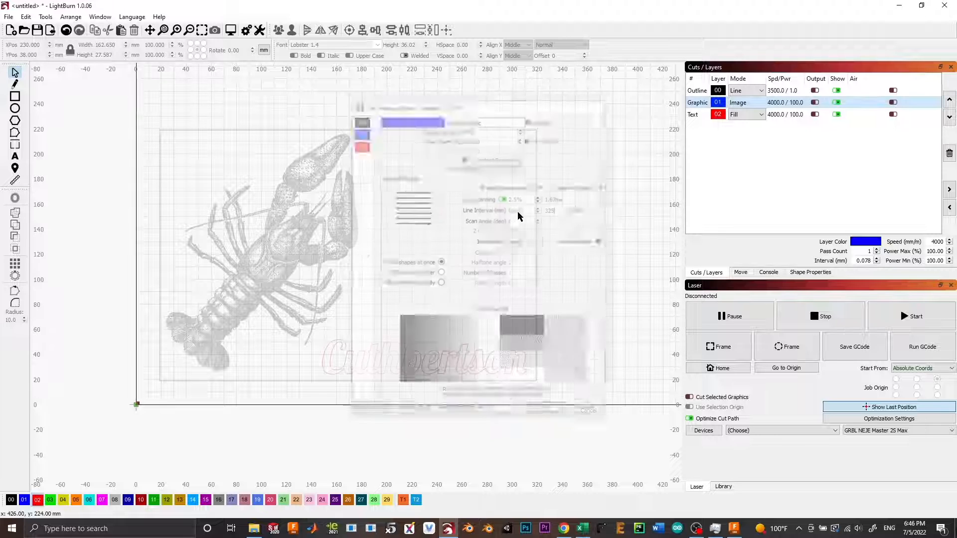
double_click(749, 104)
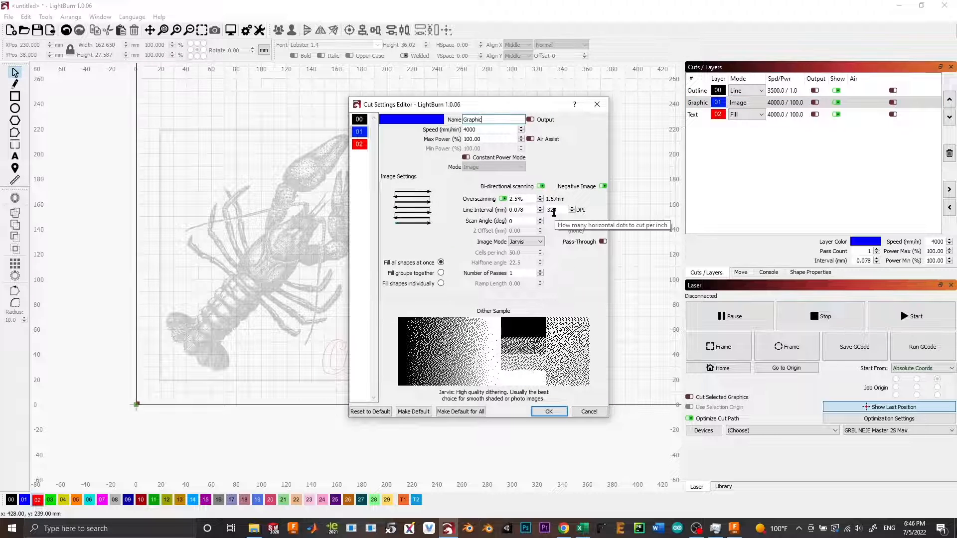
click(548, 412)
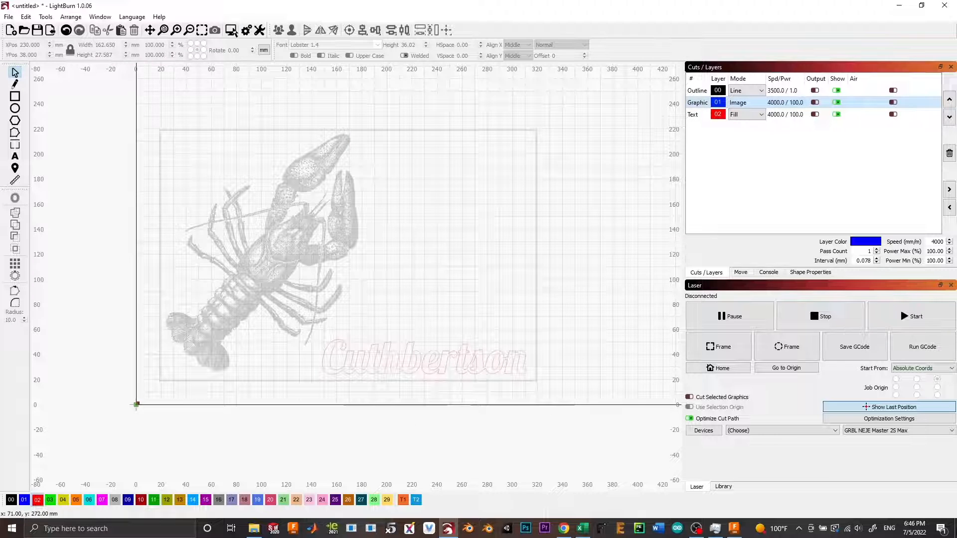
- Request a job preview and enable output for both the Graphic and Text layers
click(231, 31)
click(515, 272)
click(815, 102)
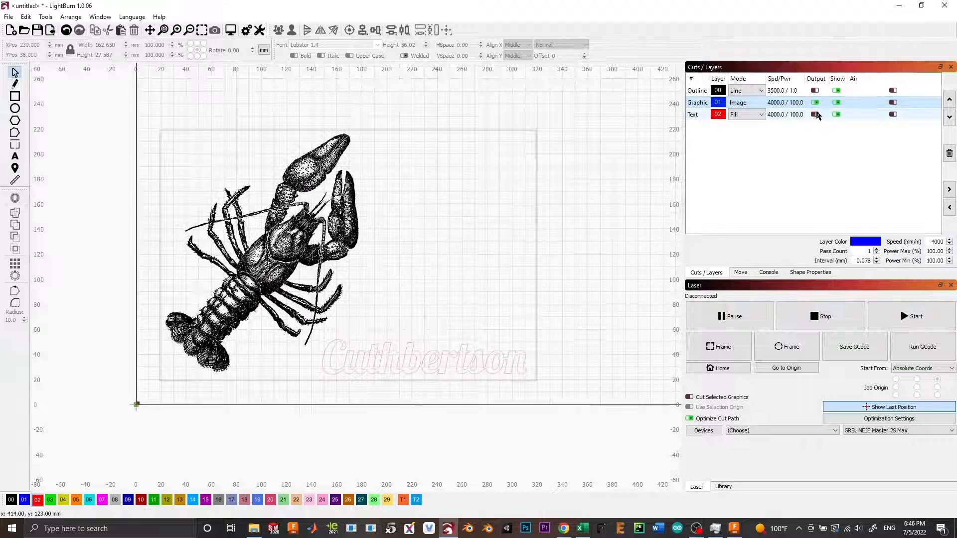
click(816, 115)
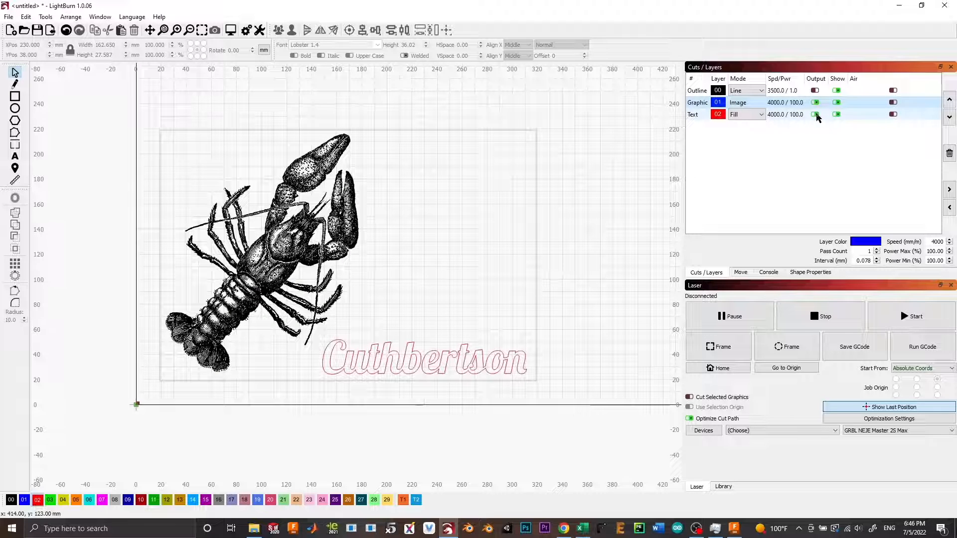
- Preview the job, examine the surname's fill lines up close, and check whether the lobster image fits the machine bounds
click(230, 30)
click(514, 277)
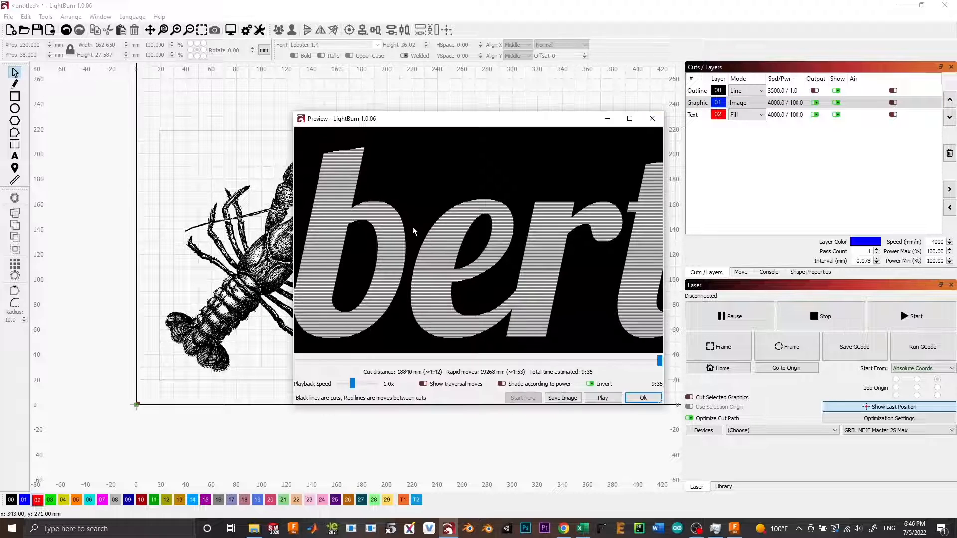
scroll(413, 231, down, 3)
scroll(504, 199, up, 4)
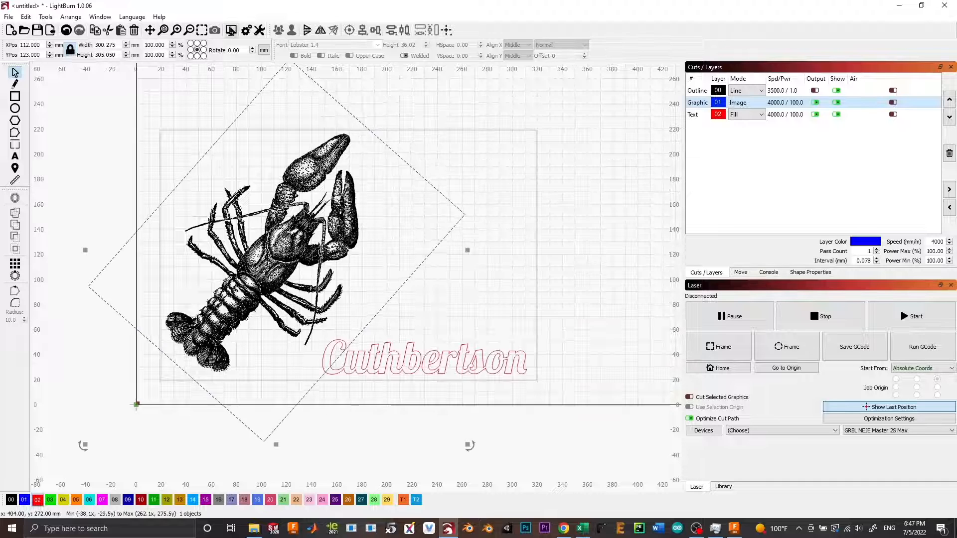
key(alt+p)
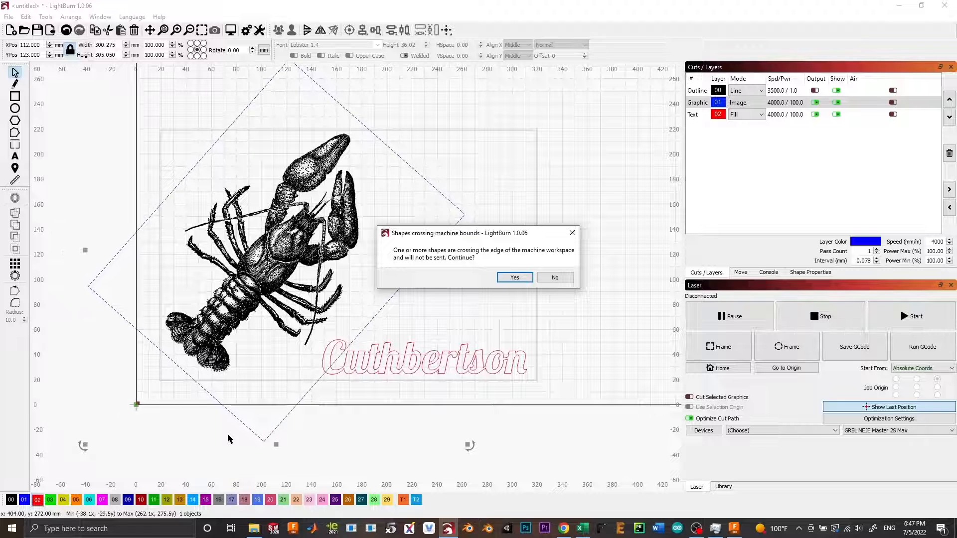
click(572, 233)
click(569, 230)
- Move the rectangle, lobster image and surname together into the machine workspace, centring the selection at X 203, Y 170 mm
scroll(438, 214, up, 3)
scroll(438, 214, down, 4)
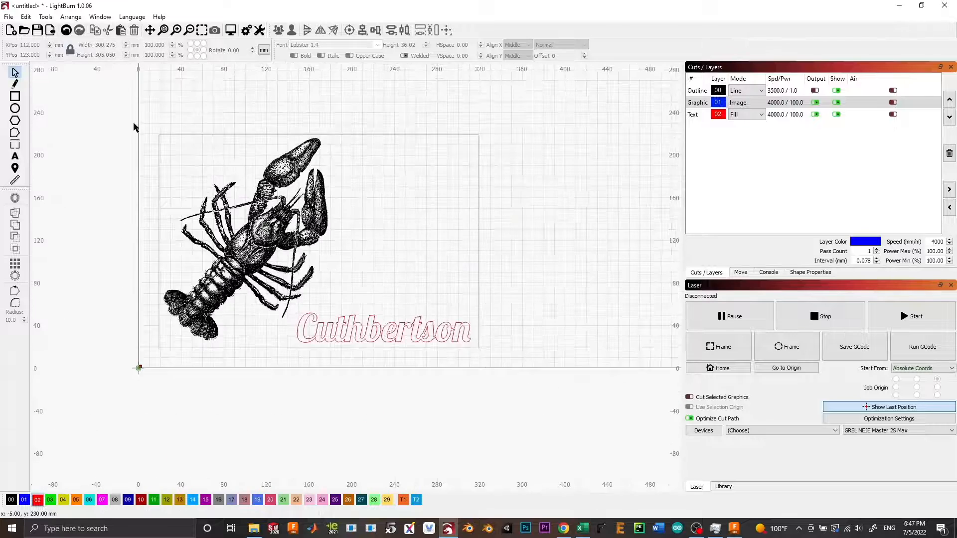
scroll(134, 127, down, 2)
drag(472, 414, 474, 414)
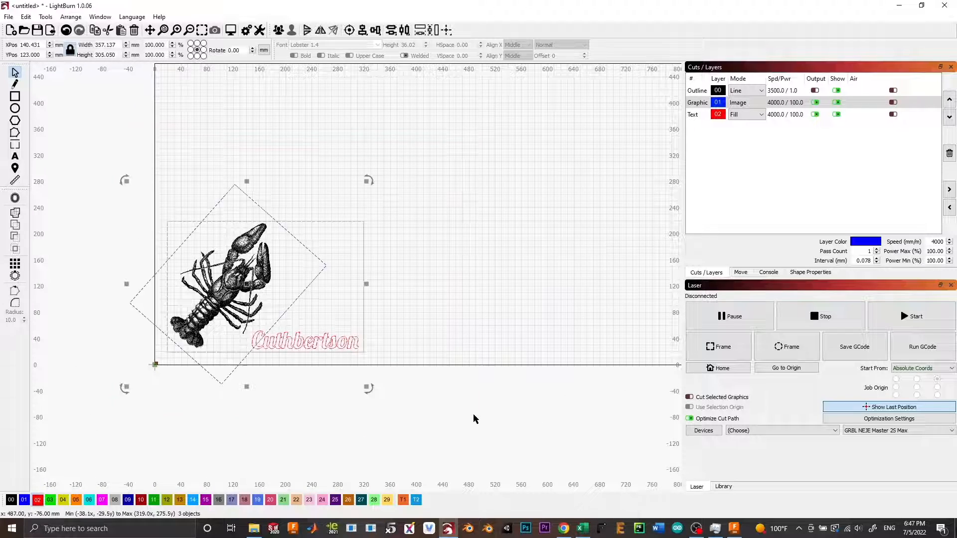
drag(248, 283, 289, 255)
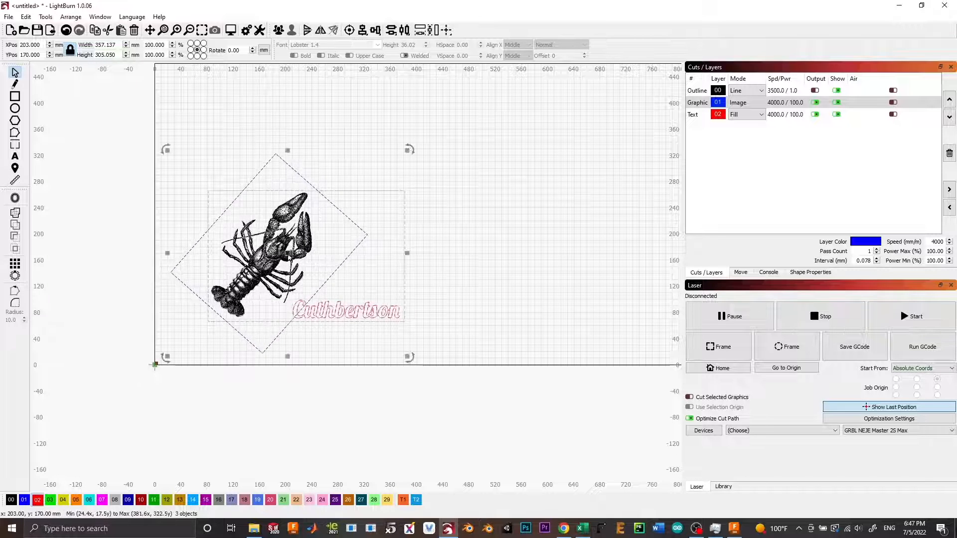
scroll(465, 234, down, 2)
drag(481, 233, 458, 252)
scroll(456, 251, up, 2)
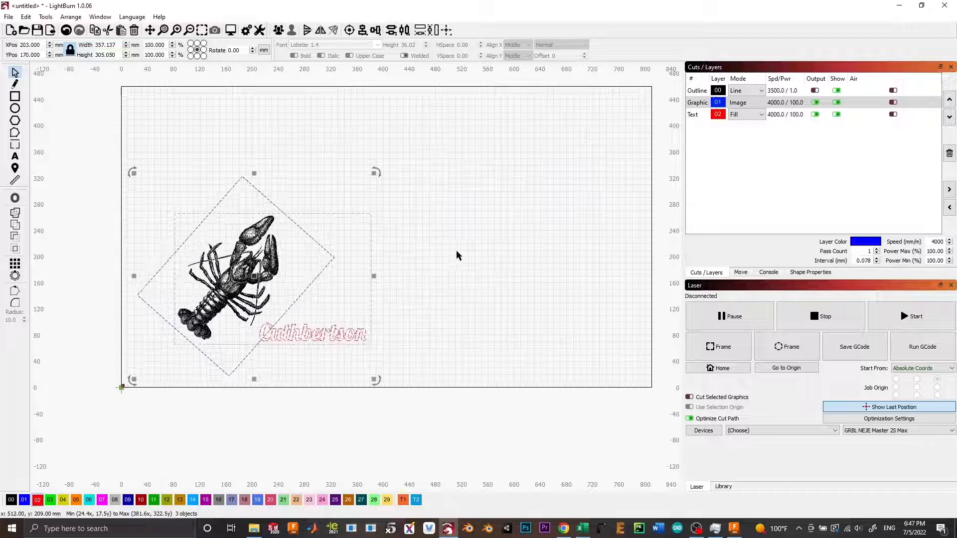
scroll(451, 250, down, 1)
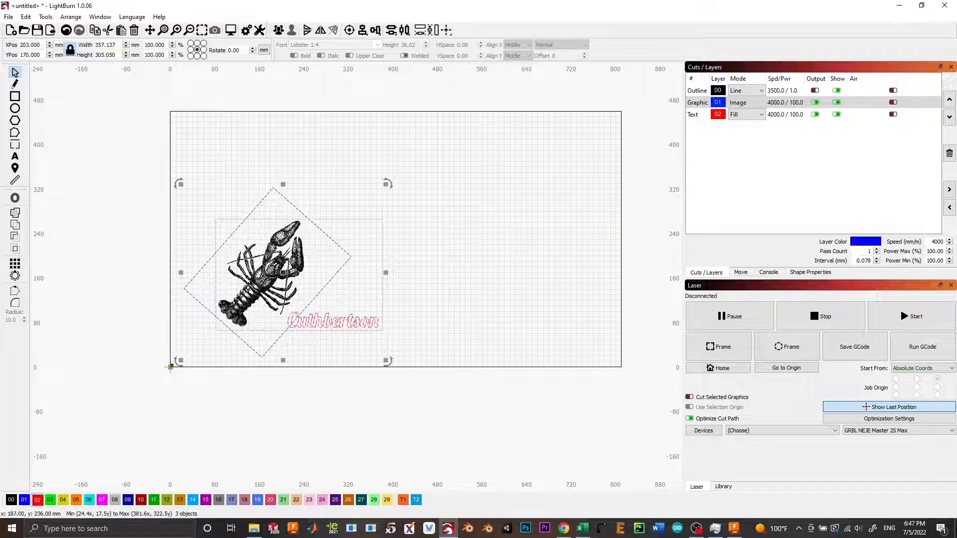
- Deselect all objects and preview the job with only the Graphic layer set to output
click(459, 294)
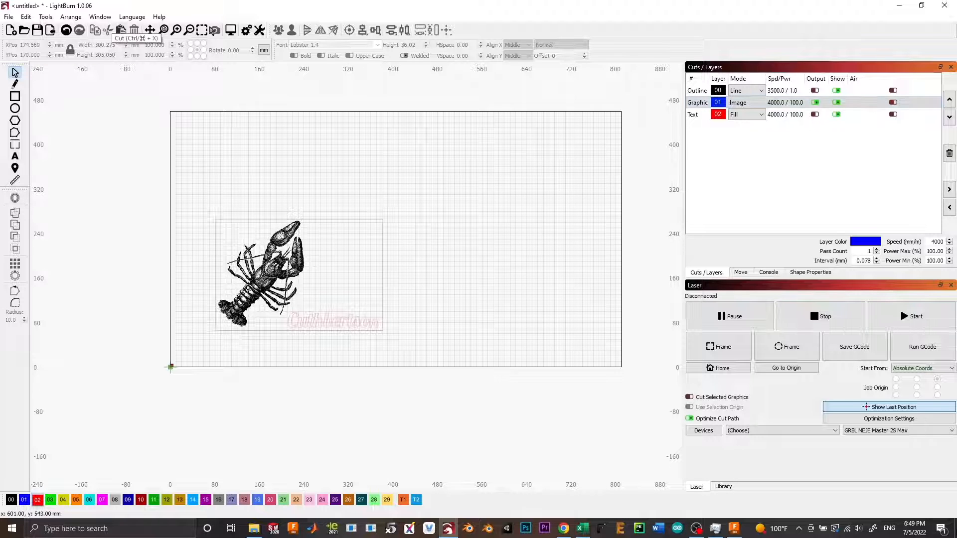
click(231, 30)
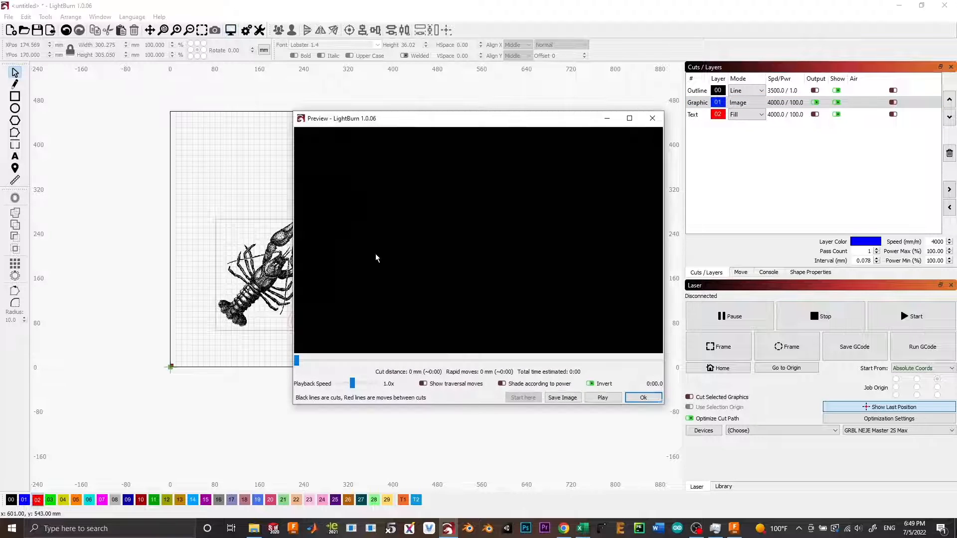
click(643, 398)
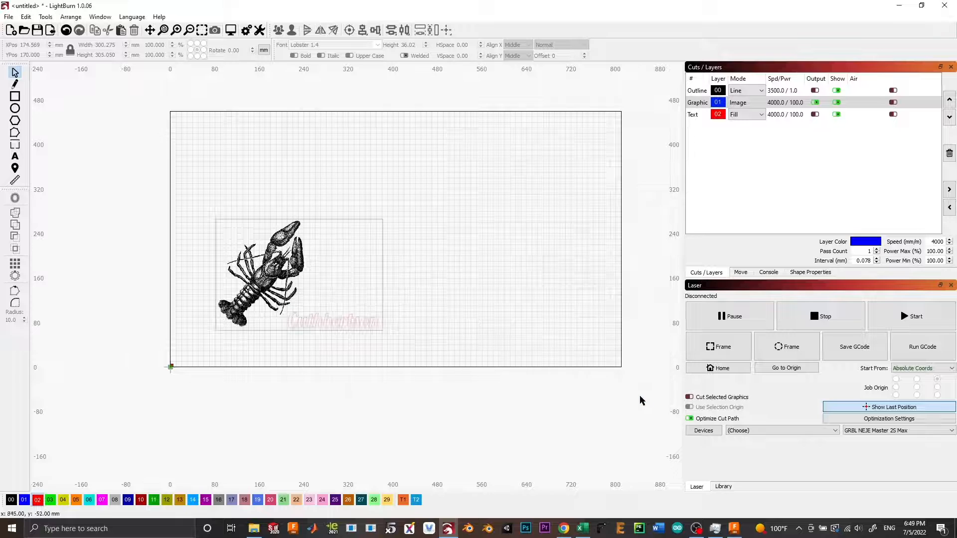
- Turn off Negative Image for the lobster in its image adjustment settings
click(260, 284)
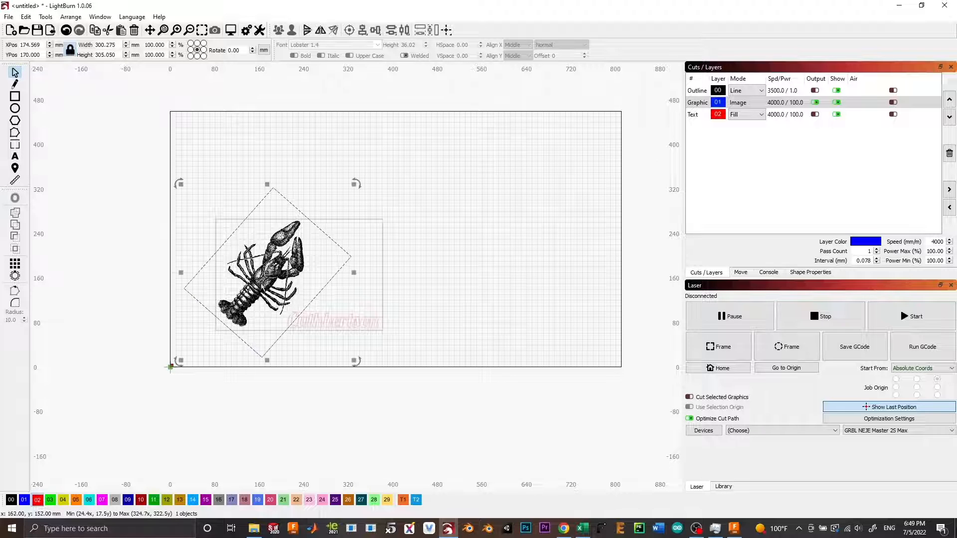
right_click(261, 285)
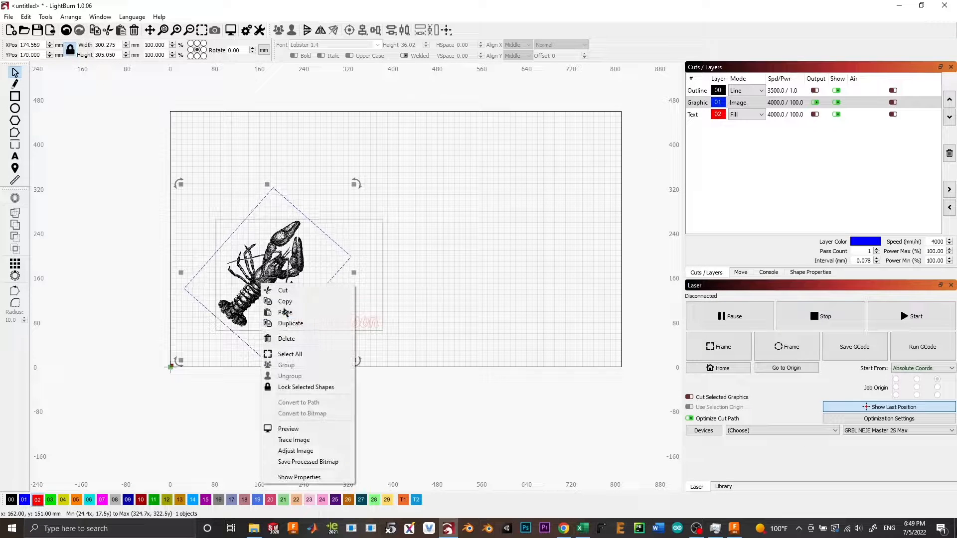
click(305, 451)
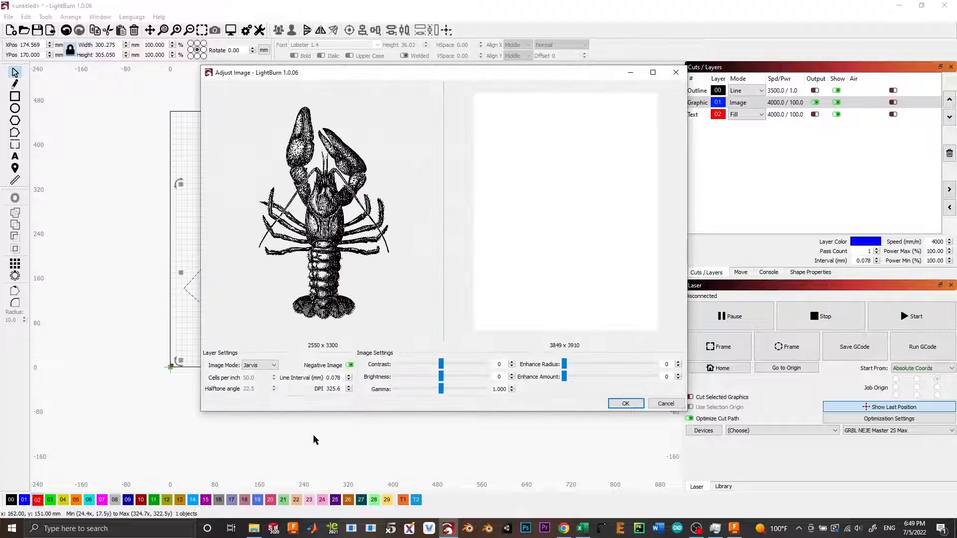
click(349, 366)
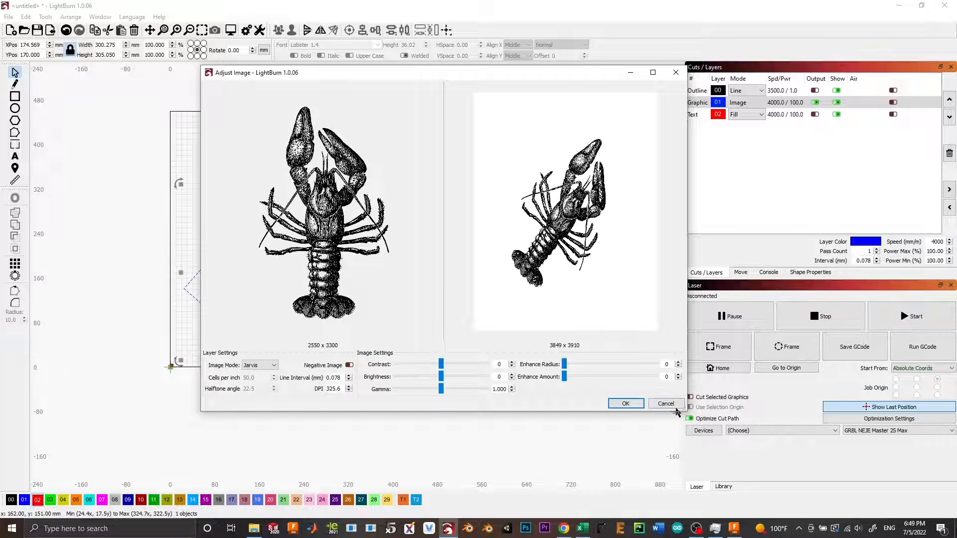
click(626, 405)
- Preview the lobster engraving without inverted colours and inspect the scan lines on its body up close
click(230, 30)
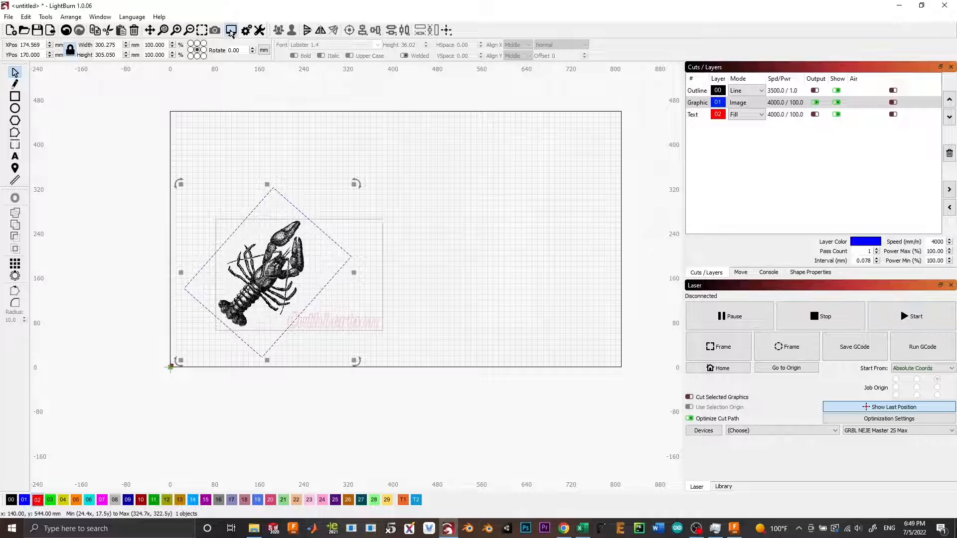
scroll(506, 222, up, 3)
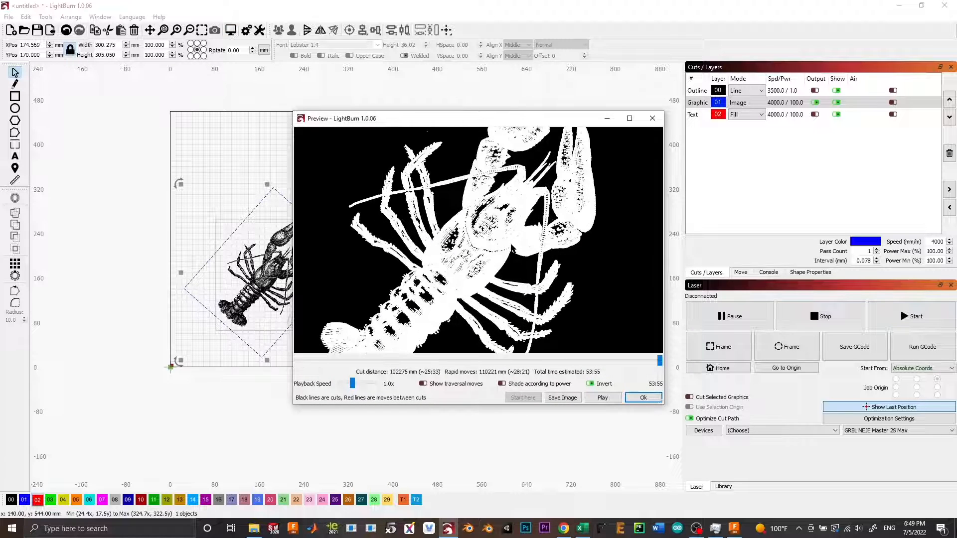
click(591, 384)
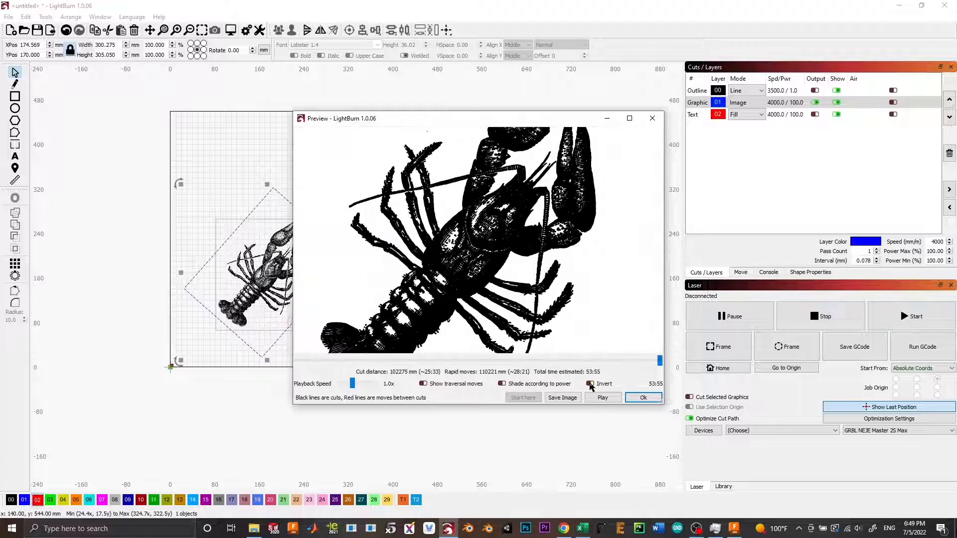
scroll(491, 207, up, 3)
scroll(502, 235, up, 8)
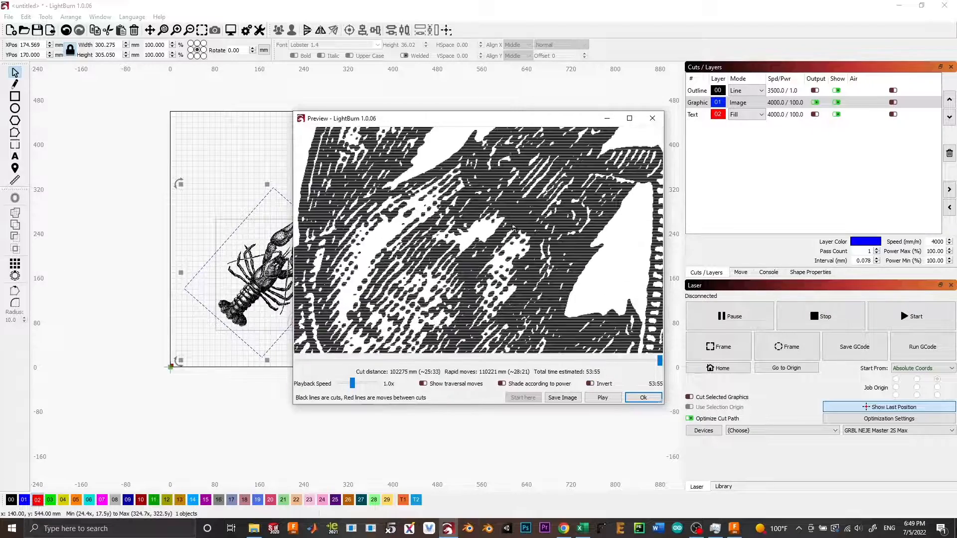
- Inspect the engraving preview's scan lines at different magnifications along the lobster's body and tail, and close the preview
scroll(491, 229, down, 5)
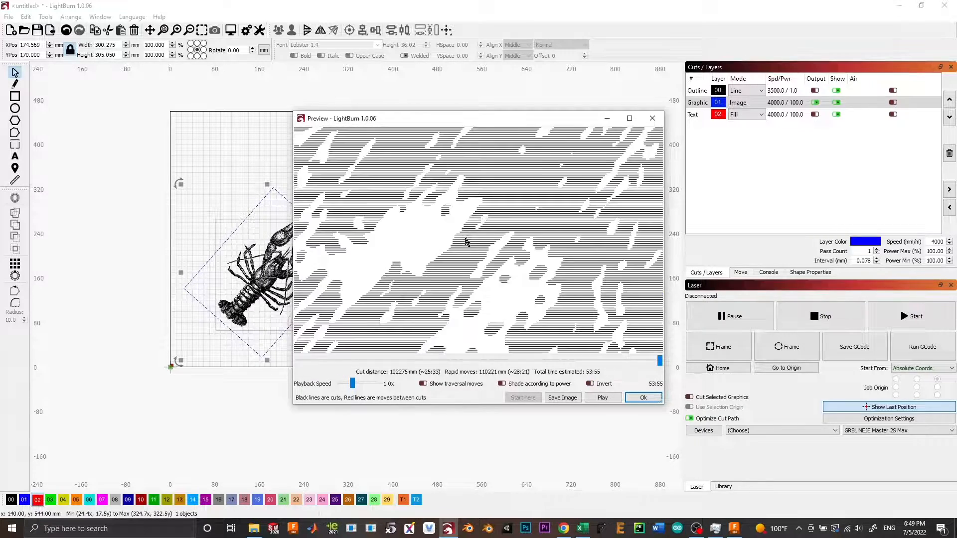
scroll(539, 241, down, 3)
scroll(518, 244, up, 2)
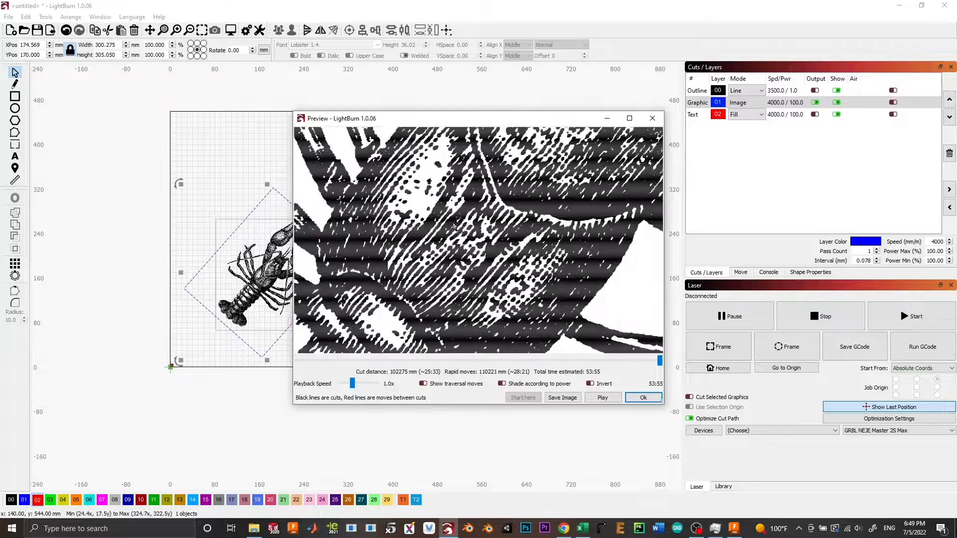
drag(389, 299, 496, 91)
scroll(412, 241, up, 5)
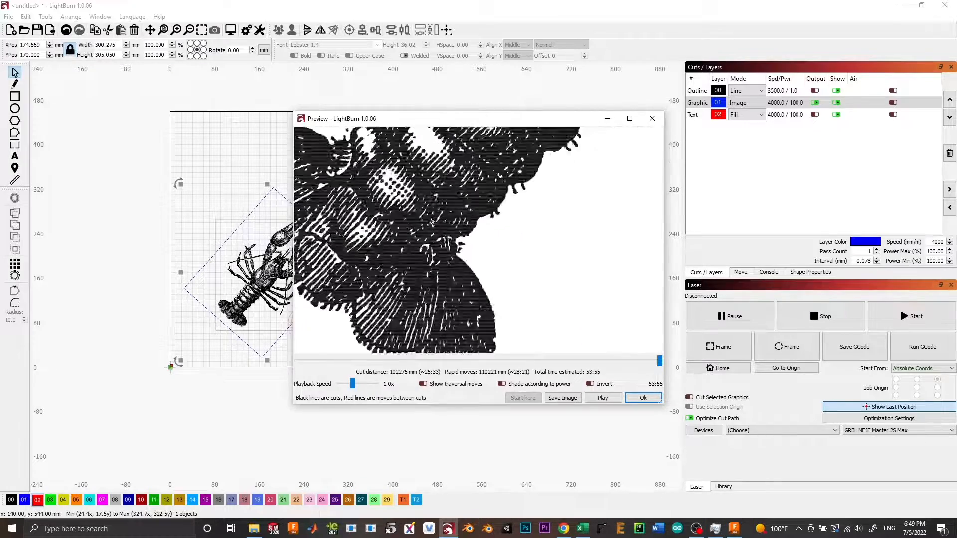
scroll(469, 188, down, 6)
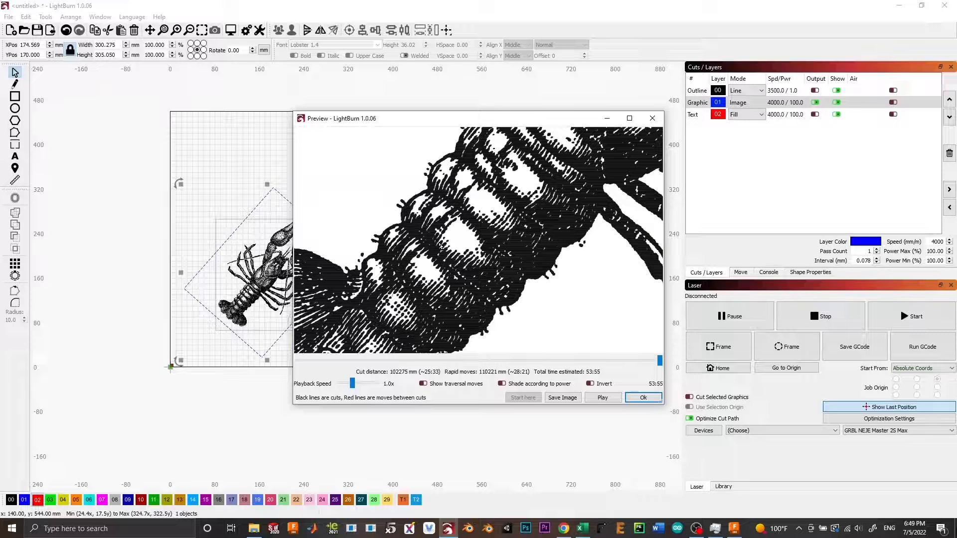
scroll(441, 247, down, 2)
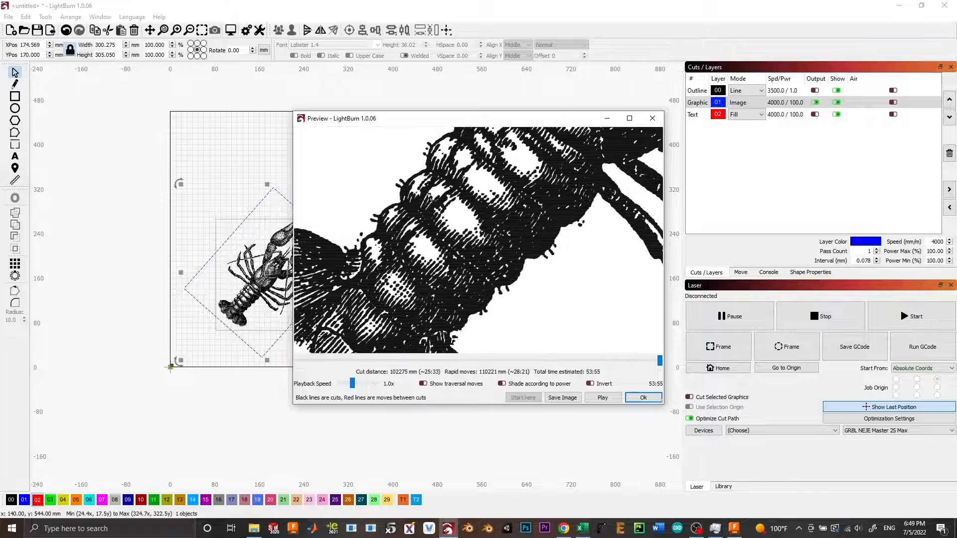
scroll(442, 200, up, 3)
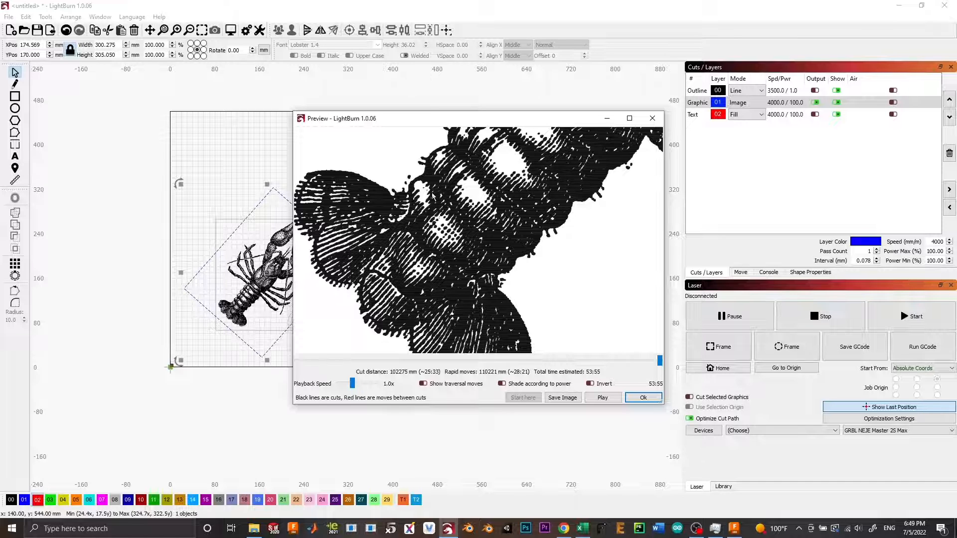
drag(442, 194, 391, 286)
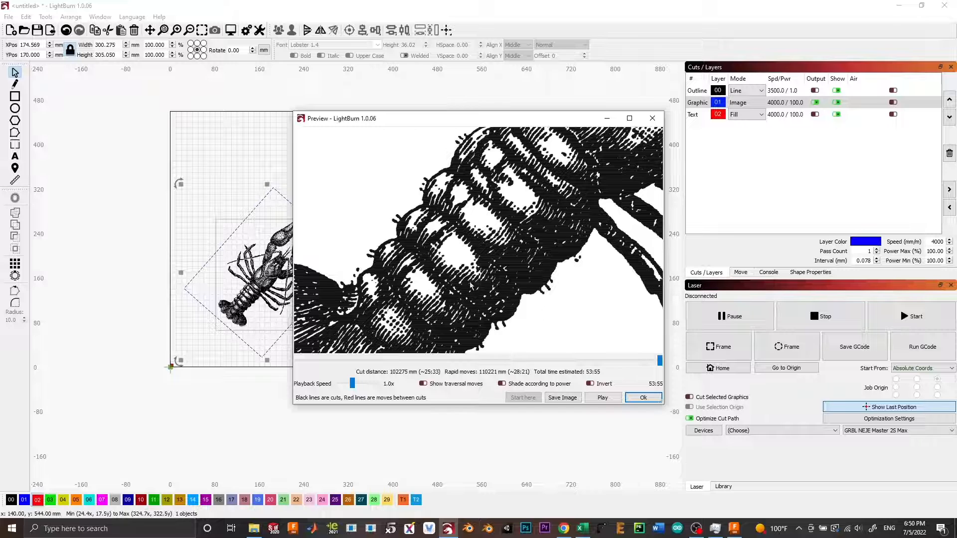
click(639, 398)
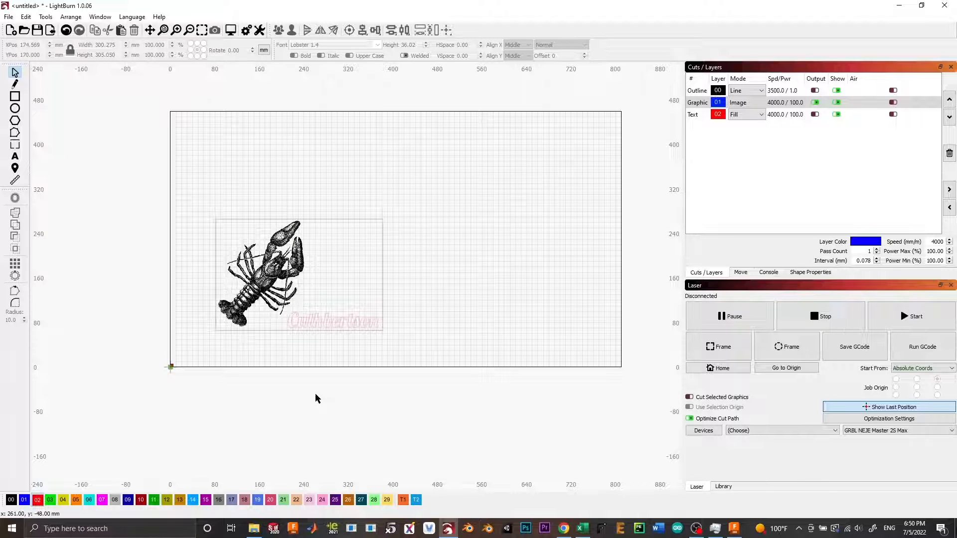
- Examine the lobster up close in the workspace and review the Graphic layer's cut settings, including the Jarvis image mode
scroll(315, 395, up, 3)
scroll(273, 320, up, 2)
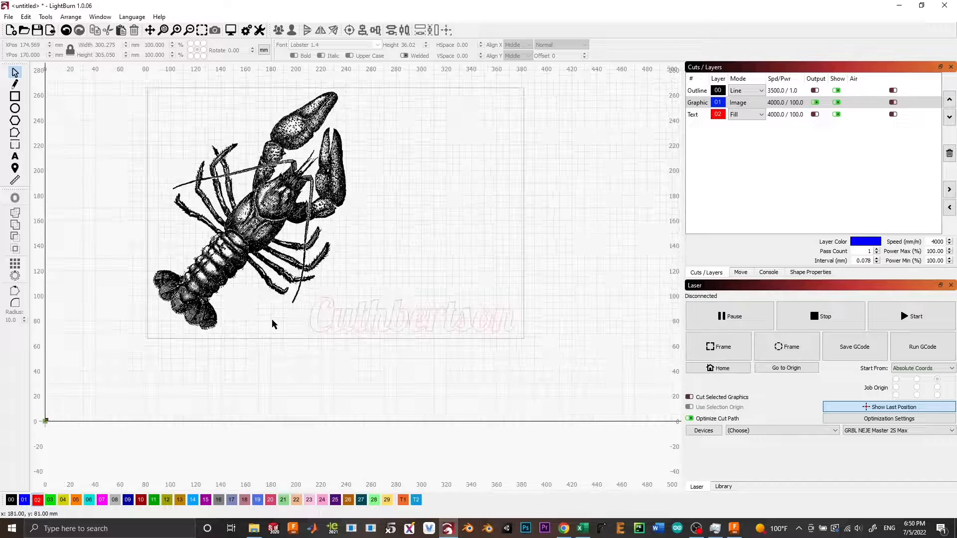
scroll(272, 324, up, 4)
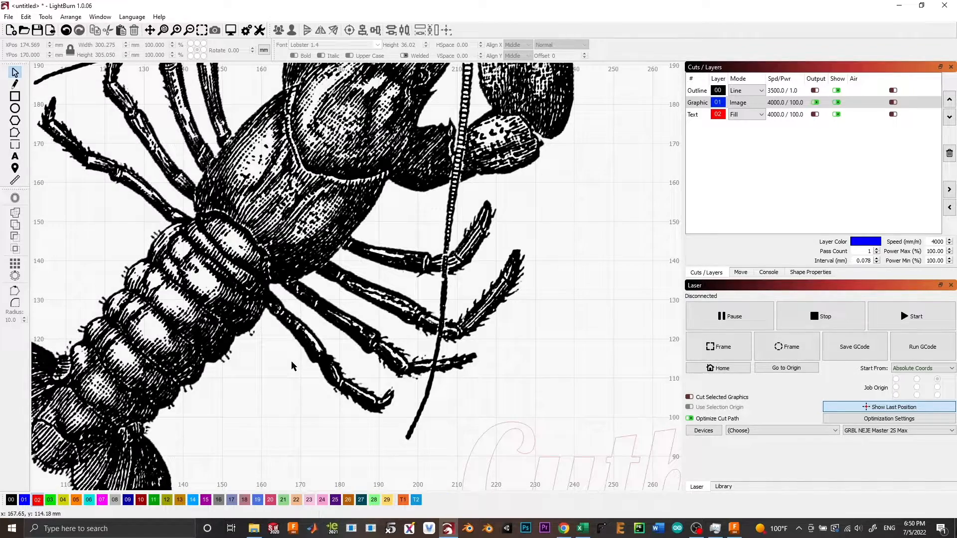
scroll(292, 366, down, 3)
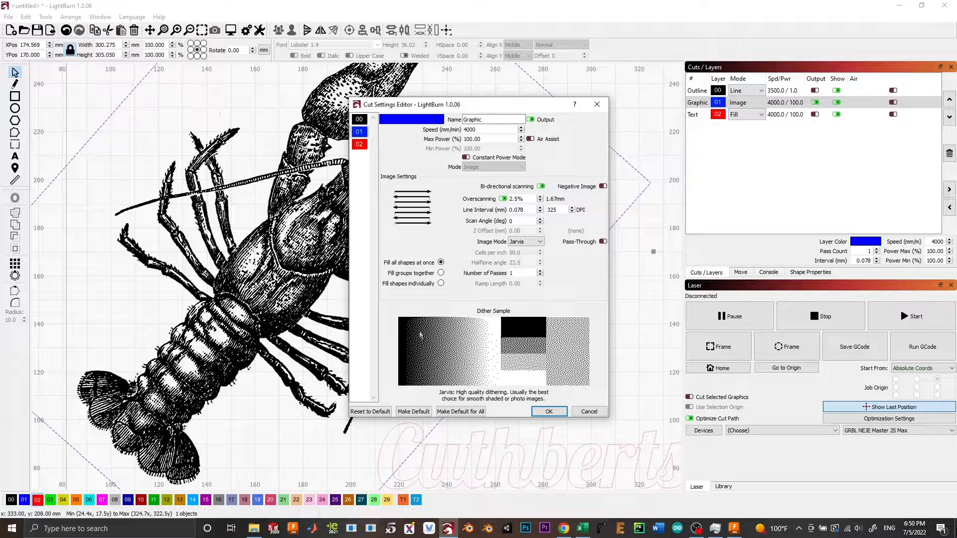
click(551, 413)
scroll(549, 413, down, 5)
drag(547, 400, 385, 329)
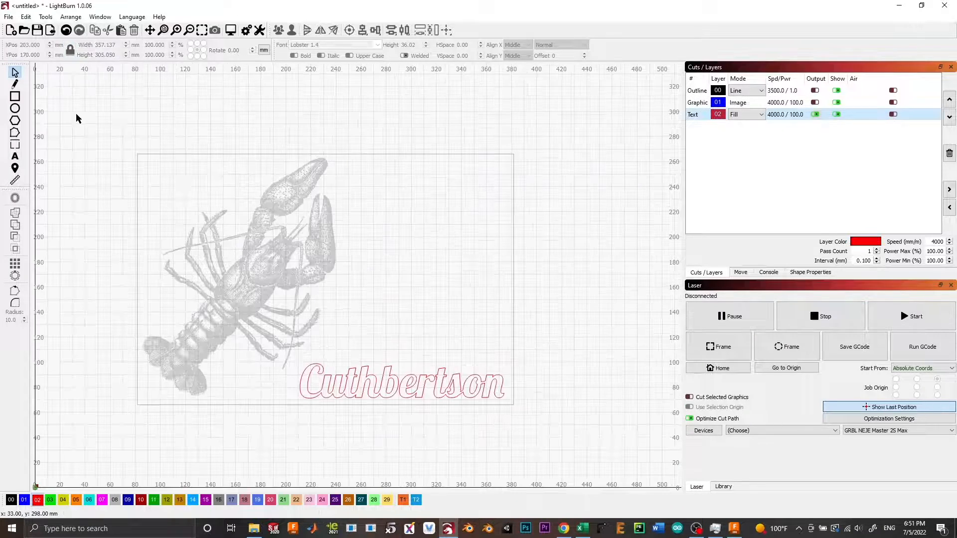
- Replace the surname beside the lobster with a different surname in the same text object and finish text editing
click(16, 156)
click(504, 394)
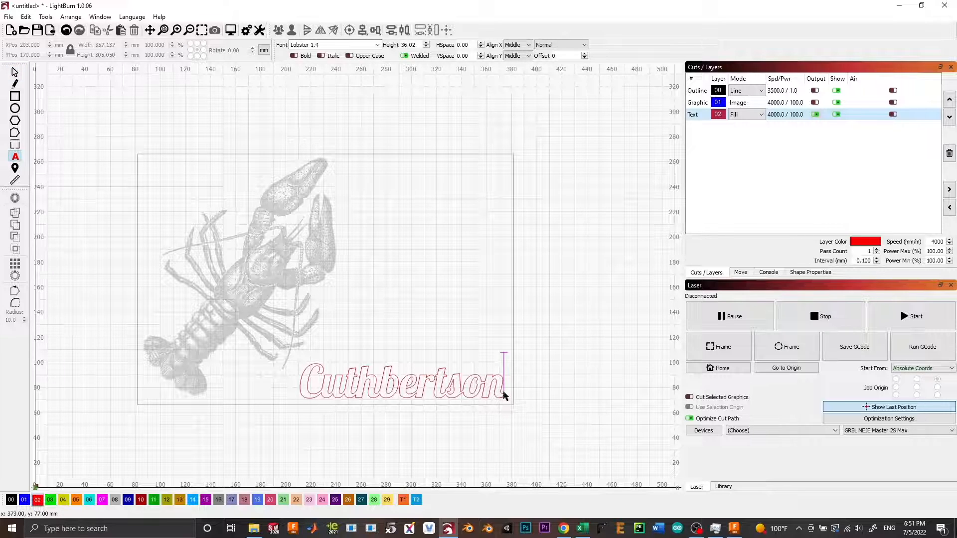
key(BackSpace)
key(BackSpace)
key(BackSpace)
key(BackSpace)
key(BackSpace)
key(BackSpace)
key(BackSpace)
key(BackSpace)
key(BackSpace)
key(BackSpace)
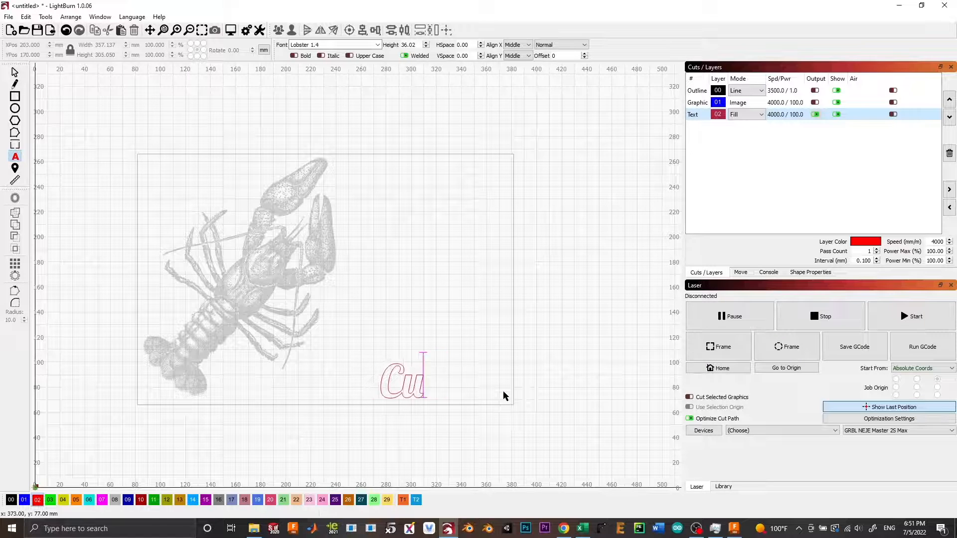
key(BackSpace)
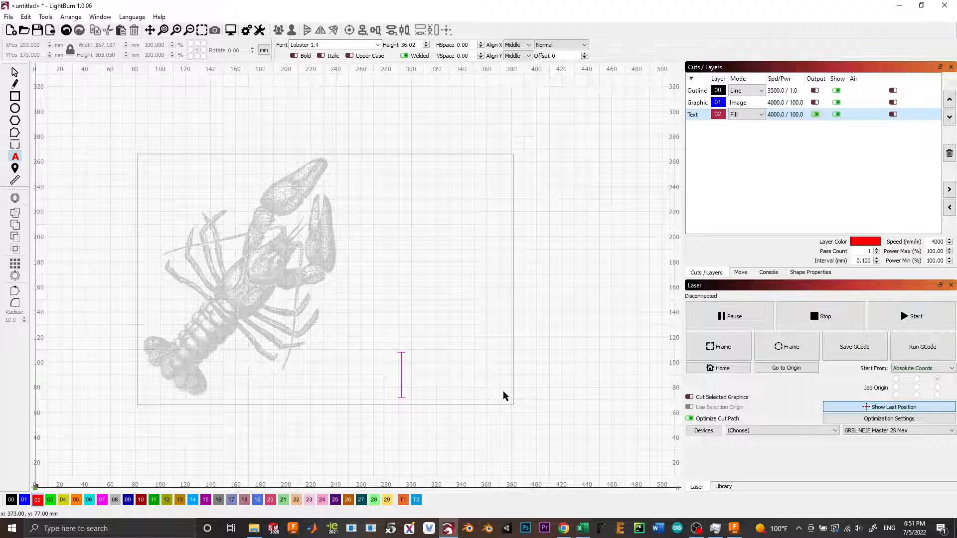
key(ctrl+v)
click(598, 238)
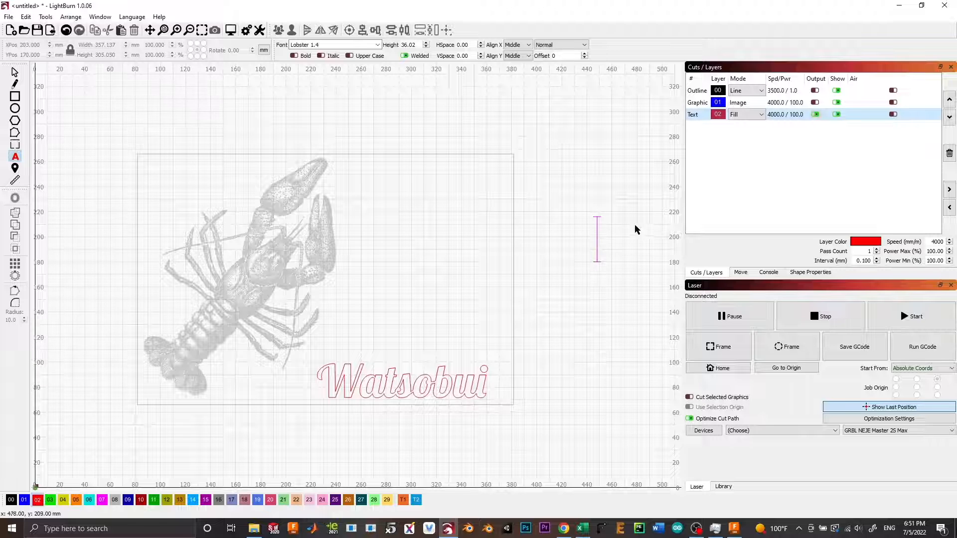
click(14, 73)
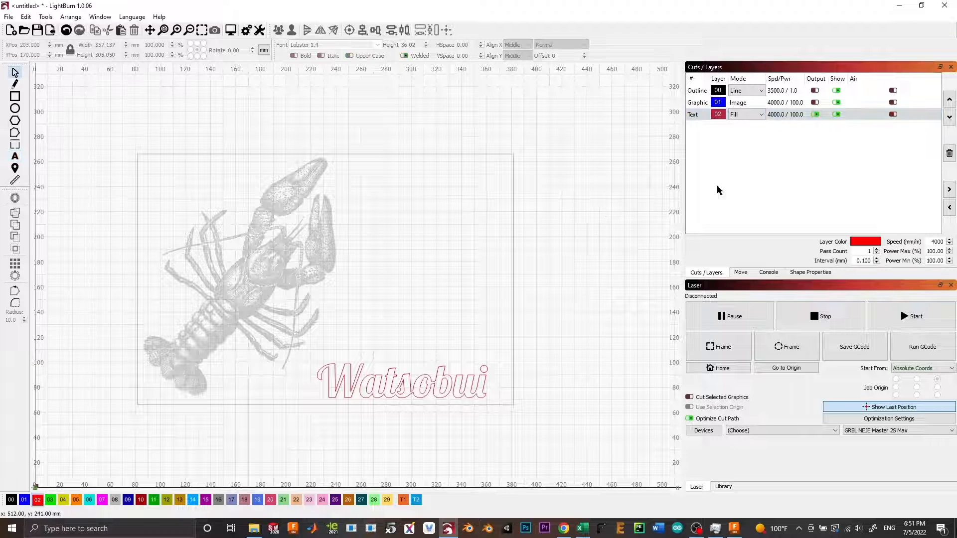
- Enable output for the Graphic layer alongside the Text layer
click(815, 103)
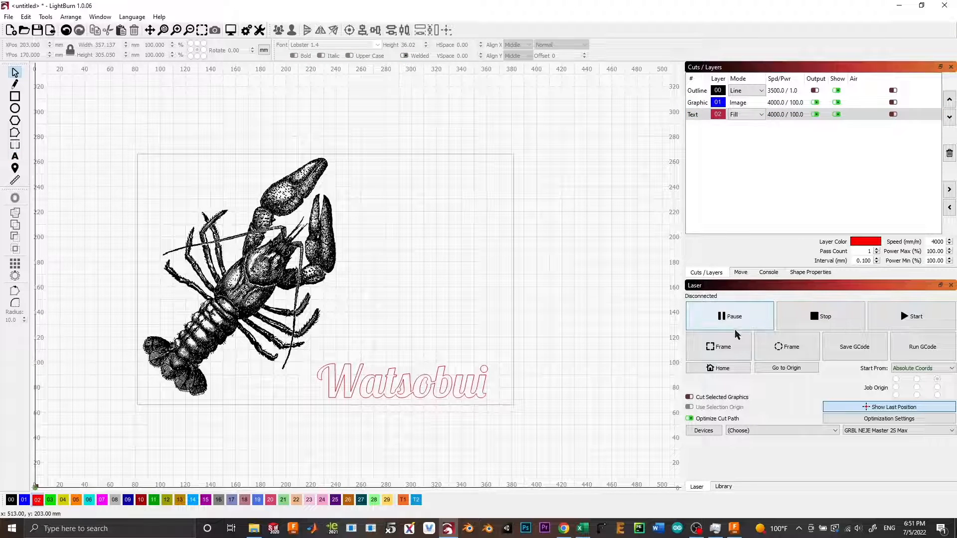